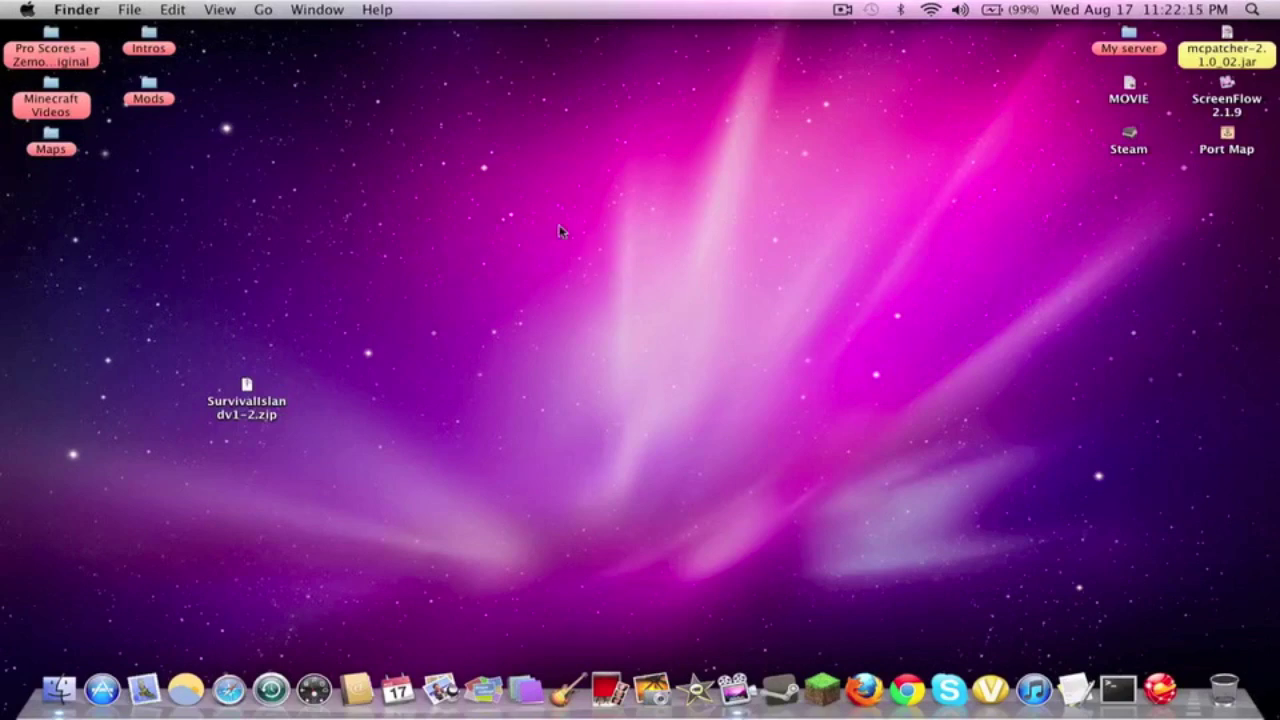
Launch Minecraft and log in with the saved account credentials.
left_click_drag(476, 164, 491, 173)
left_click(822, 685)
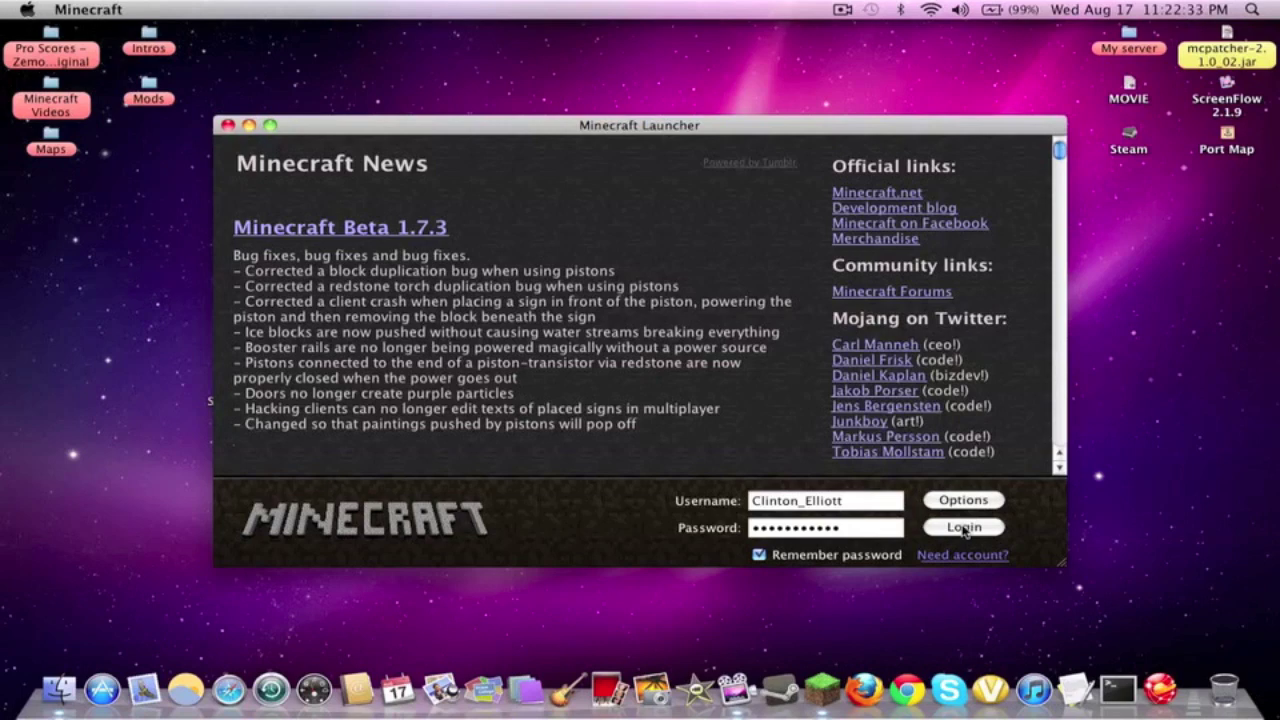
left_click(963, 528)
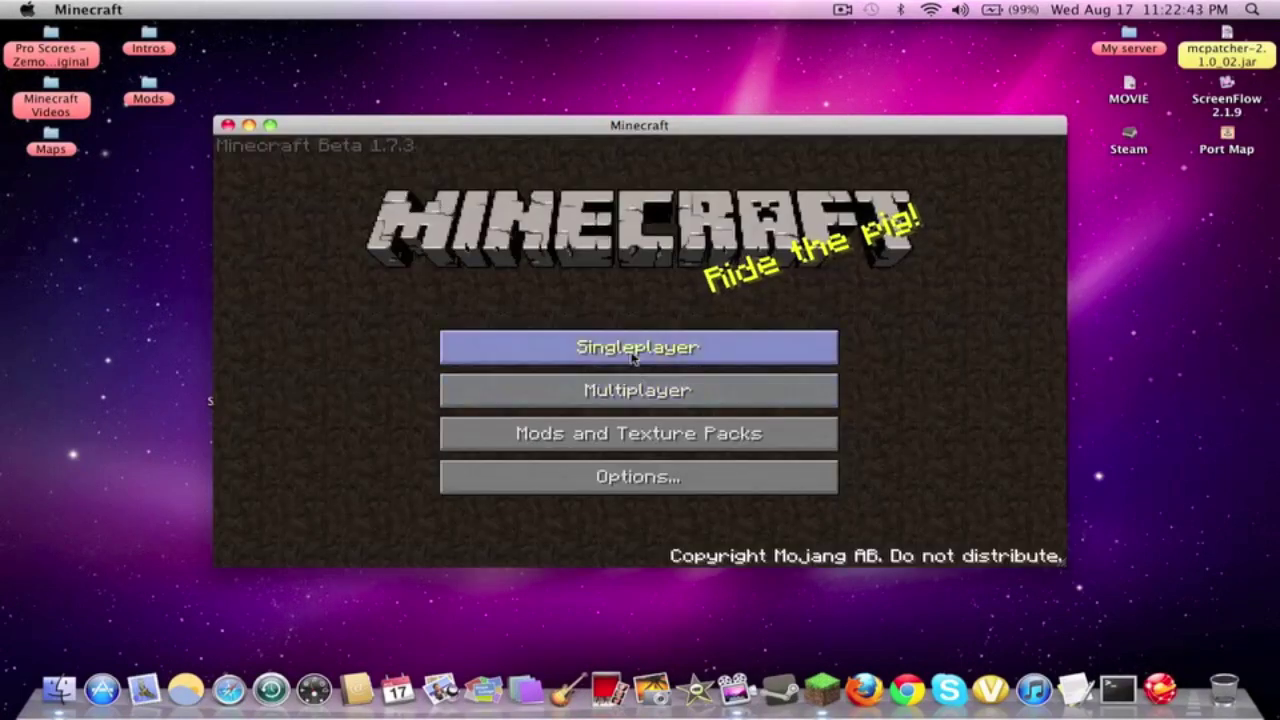
Create a new singleplayer world named "Survival Islanddd" with a random seed.
left_click(632, 355)
left_click(757, 490)
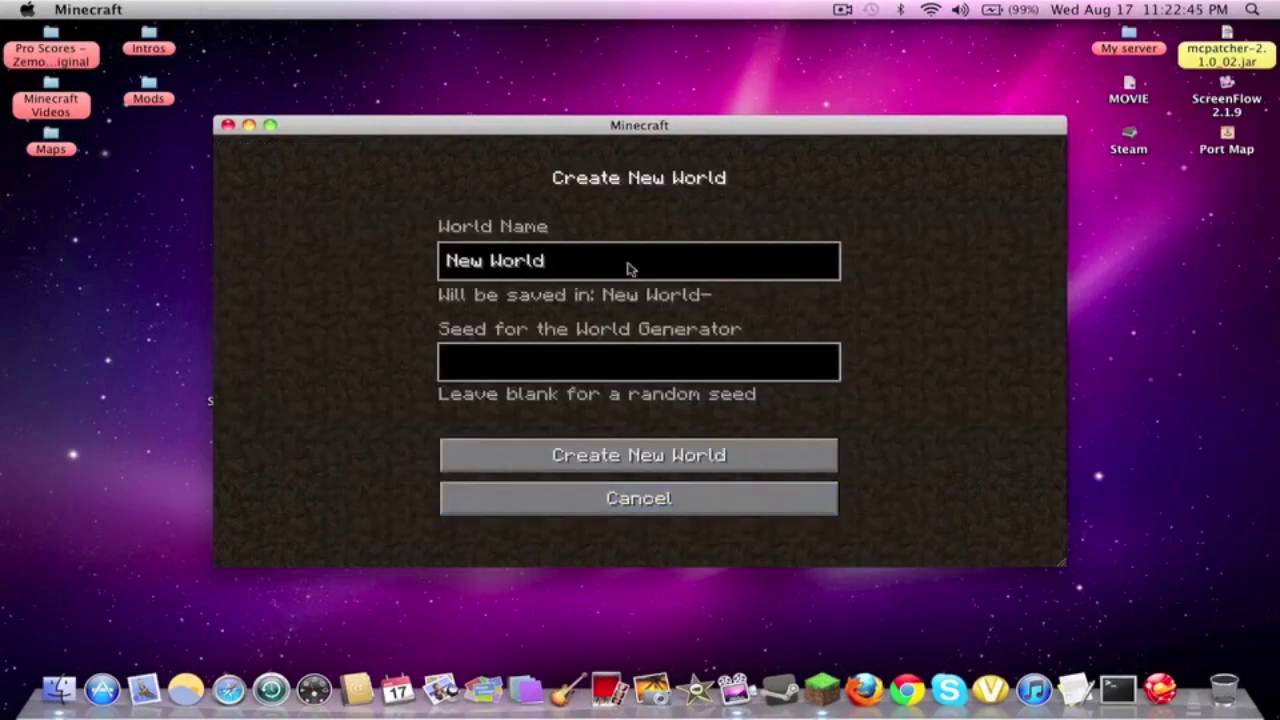
key("BackSpace")
key("BackSpace")
key("BackSpace")
key("BackSpace")
key("BackSpace")
key("BackSpace")
key("BackSpace")
key("BackSpace")
key("BackSpace")
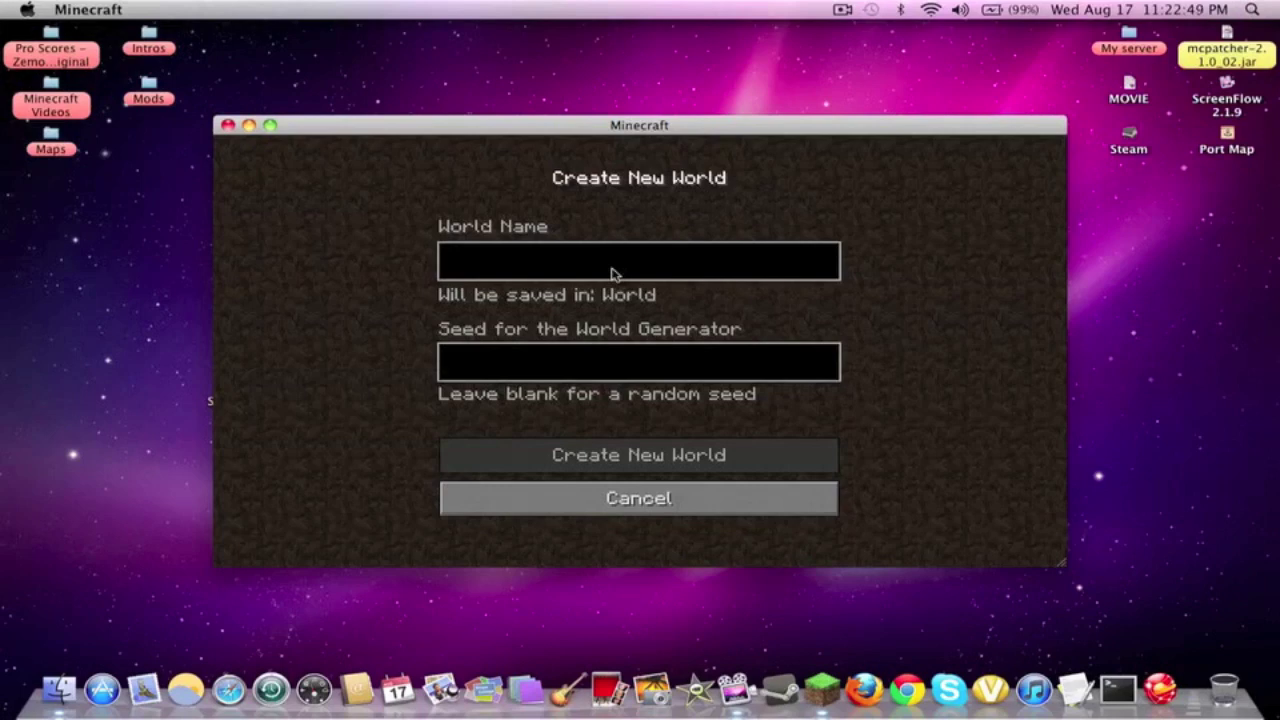
type("Surviv")
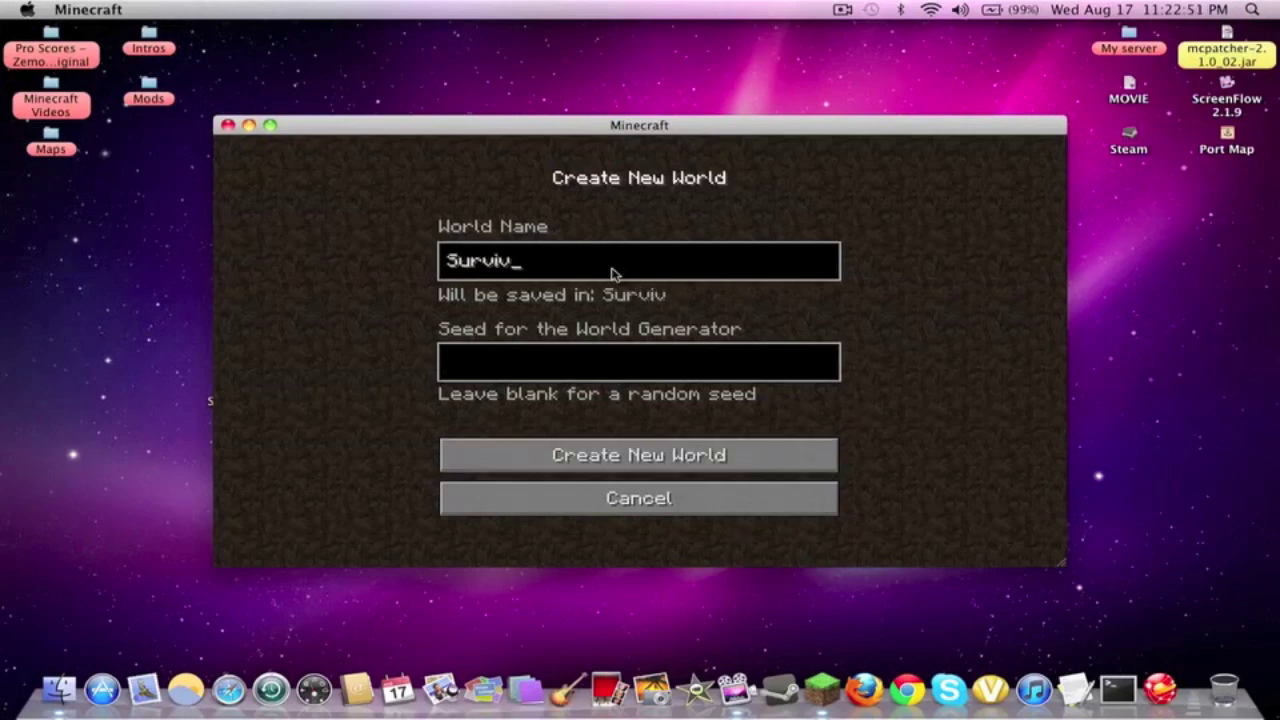
type("al Islanddd")
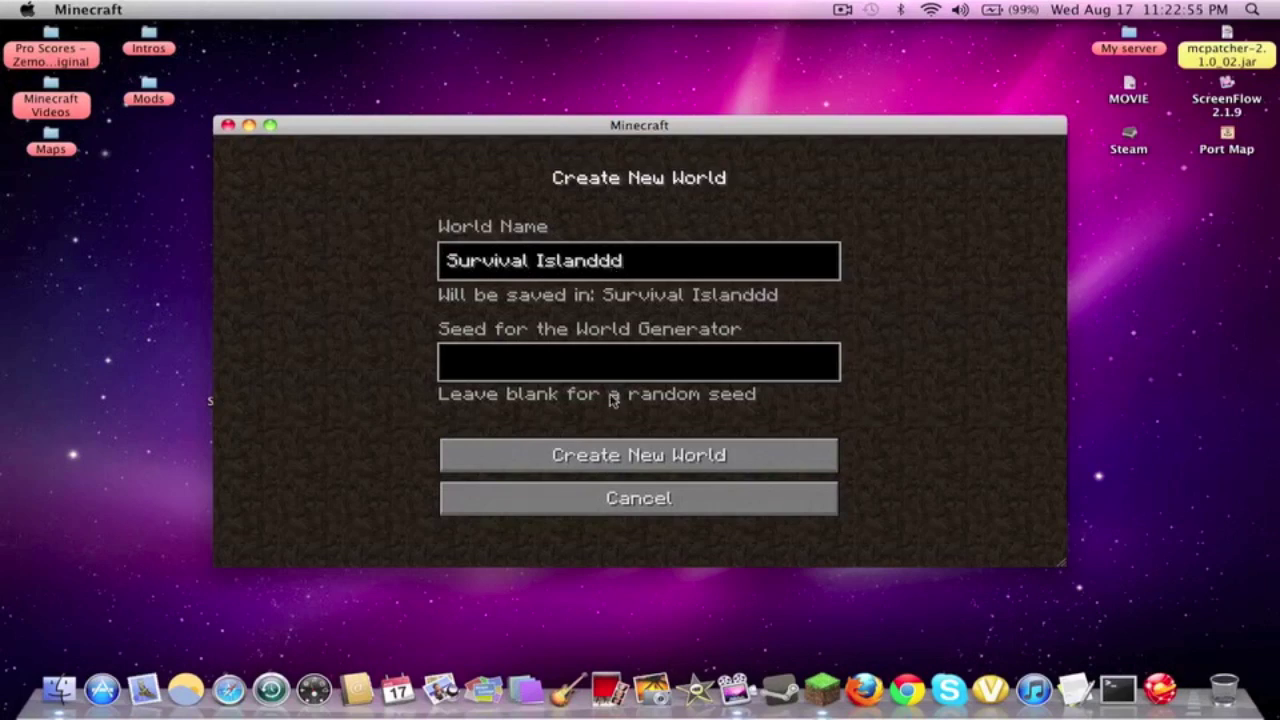
left_click(620, 456)
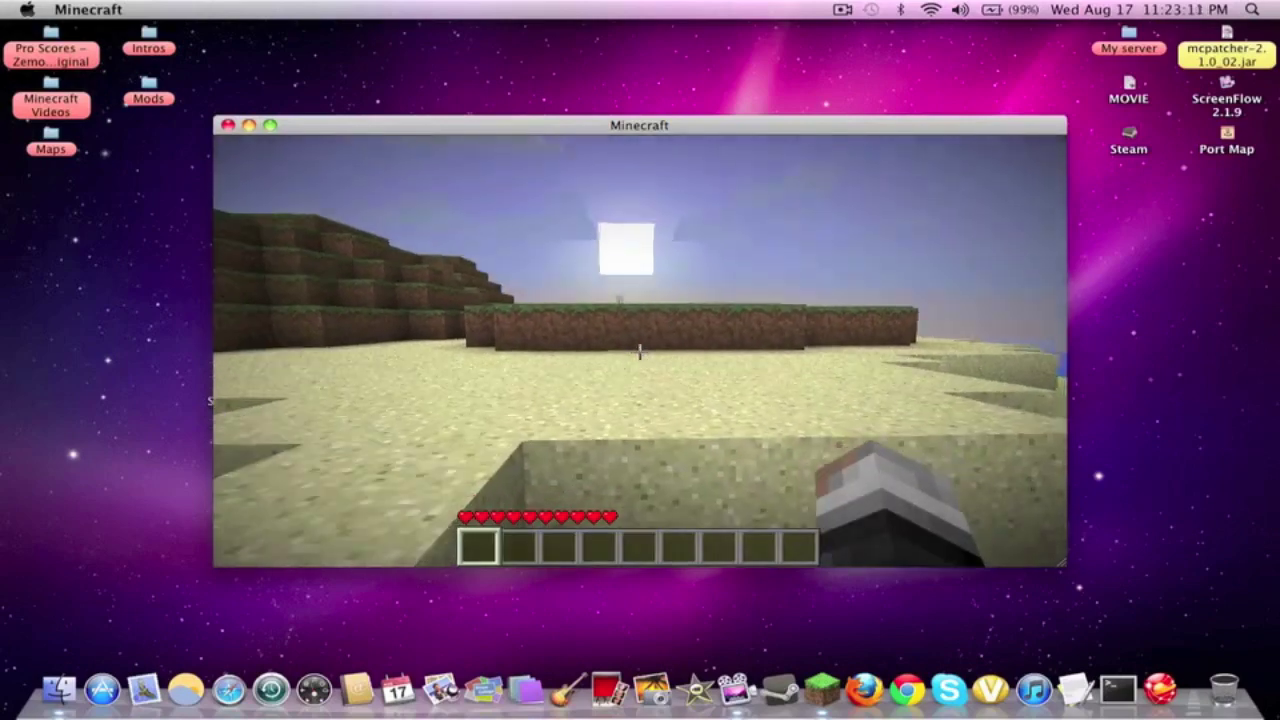
Walk briefly through the new world, save and leave it, and quit Minecraft.
key("w")
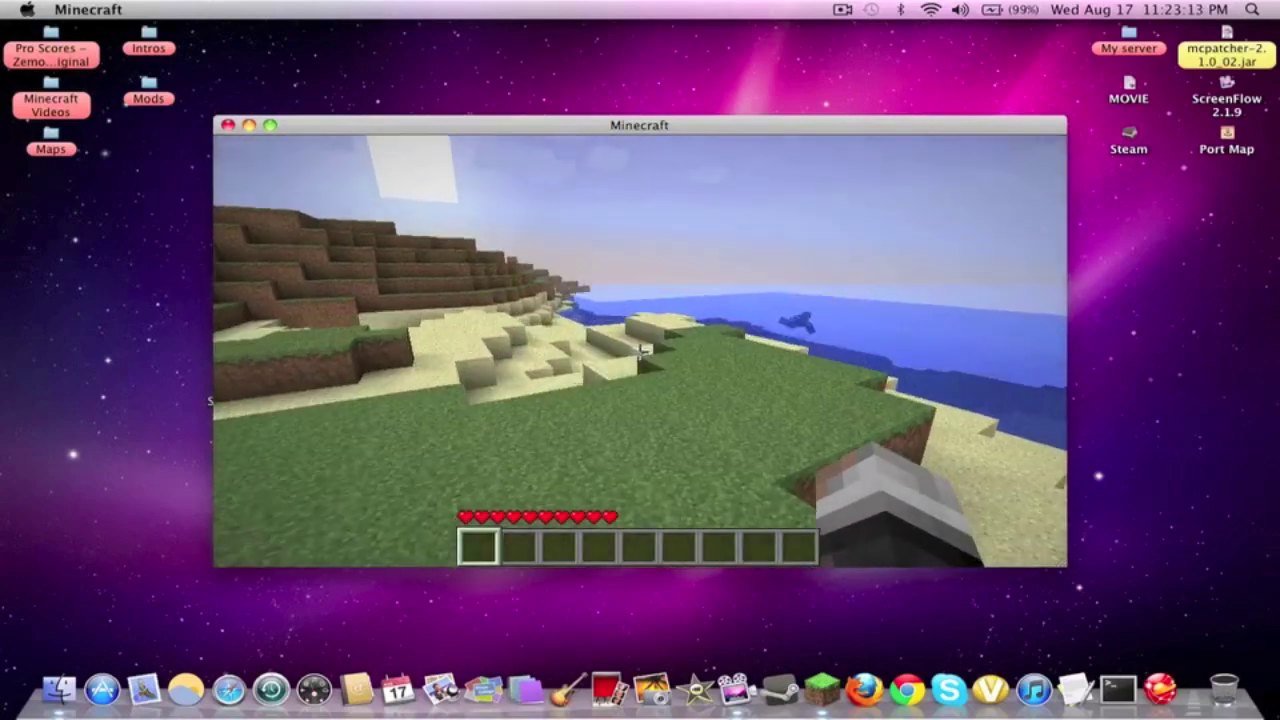
mouse_move(640, 350)
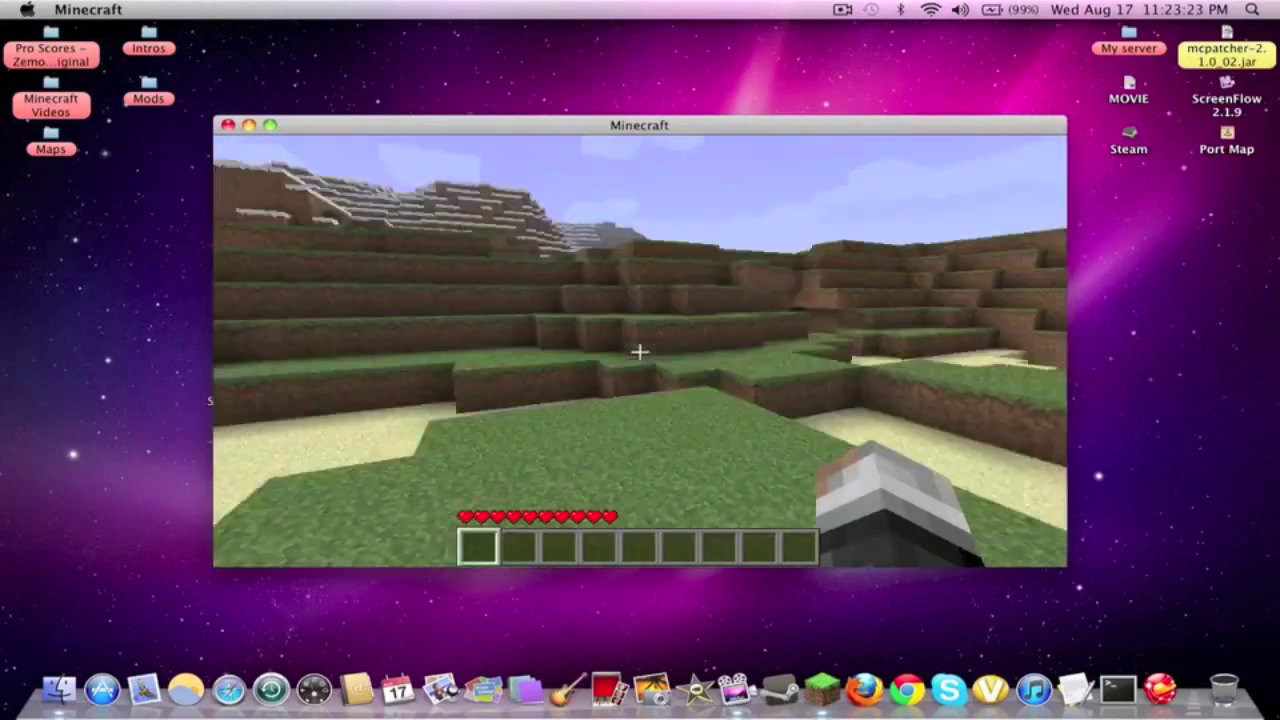
key("Escape")
left_click(686, 456)
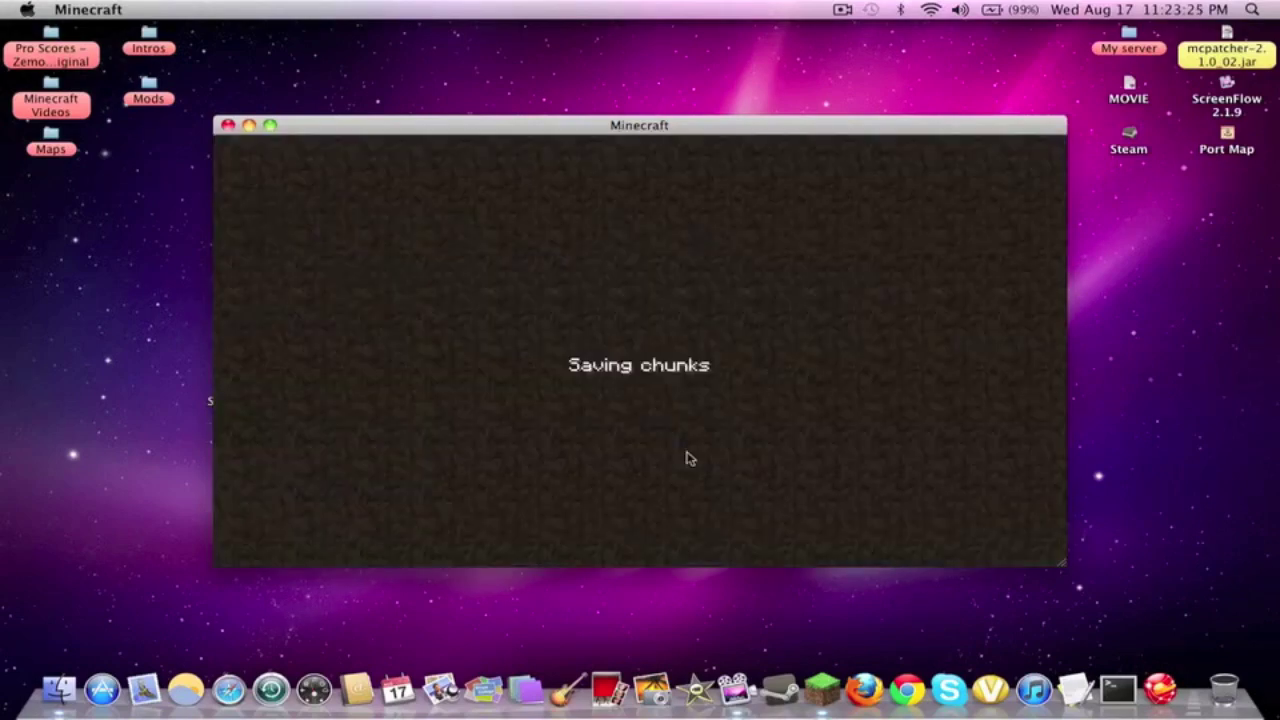
left_click(228, 126)
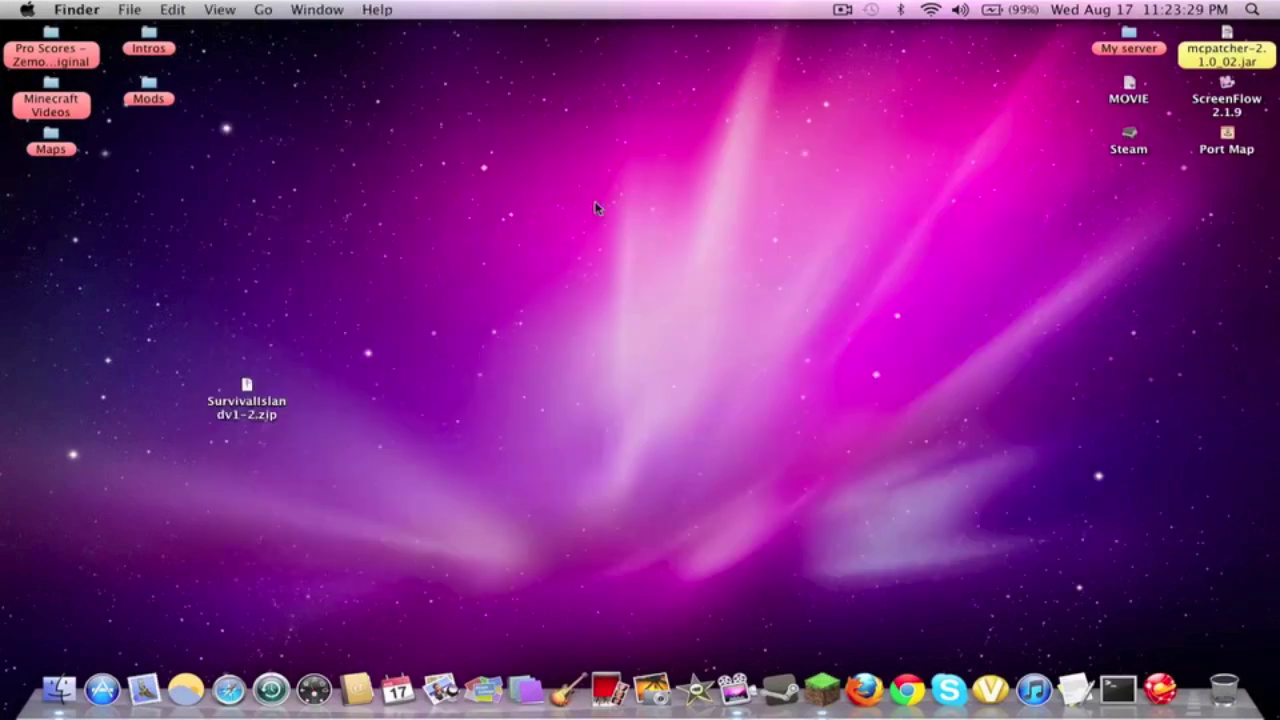
Extract SurvivalIslandv1-2.zip on the desktop, place the extracted folder beside the archive and open it.
left_click_drag(487, 203, 631, 330)
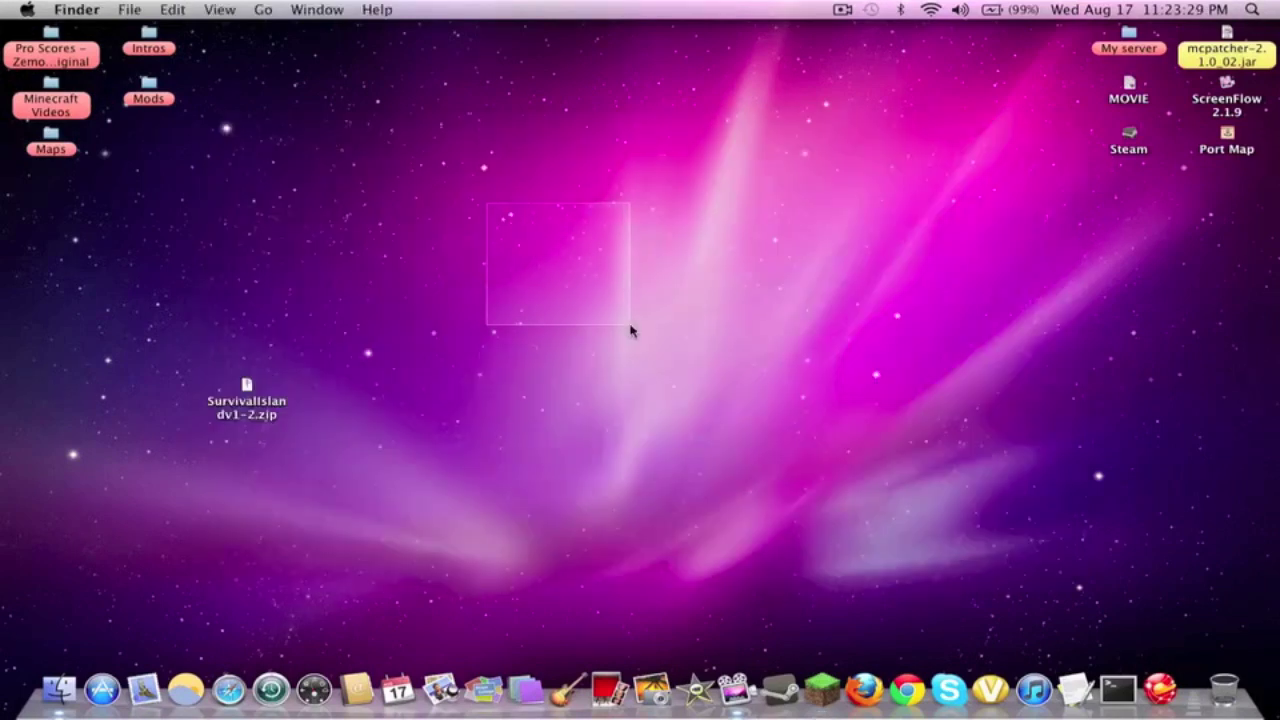
double_click(255, 408)
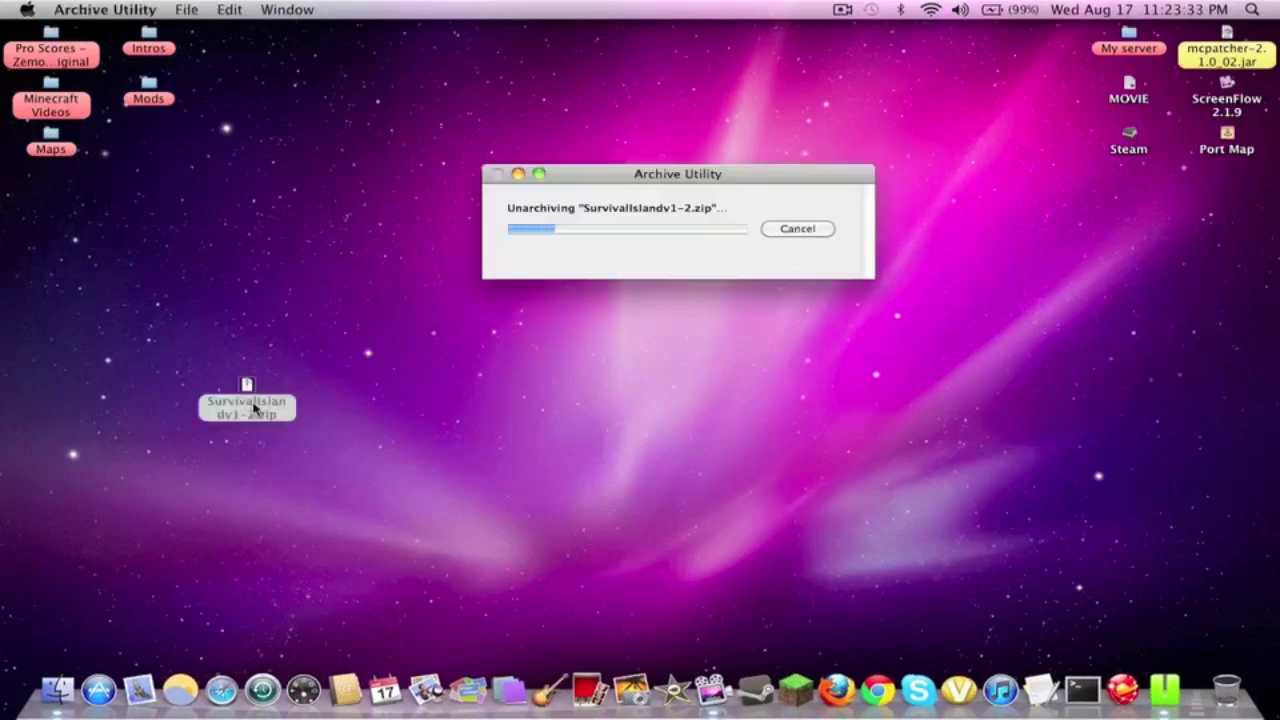
left_click_drag(260, 412, 393, 402)
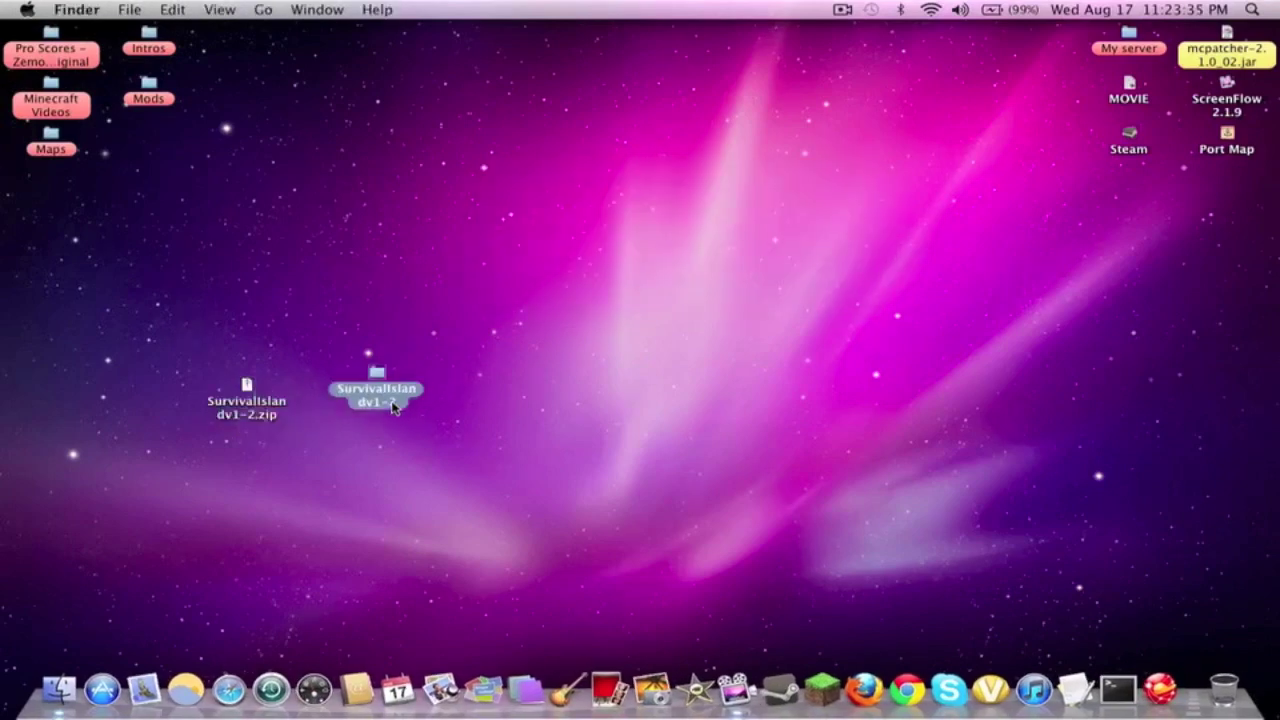
left_click(396, 436)
left_click_drag(448, 468, 318, 354)
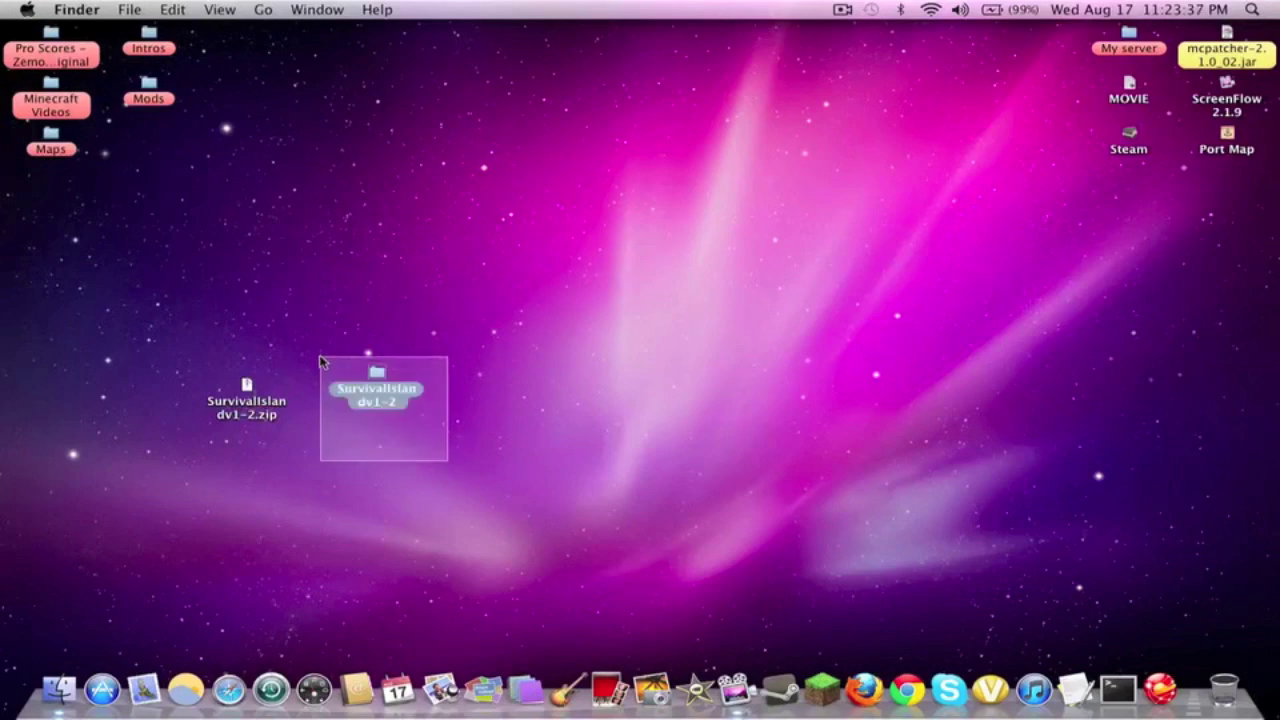
left_click(316, 352)
double_click(384, 396)
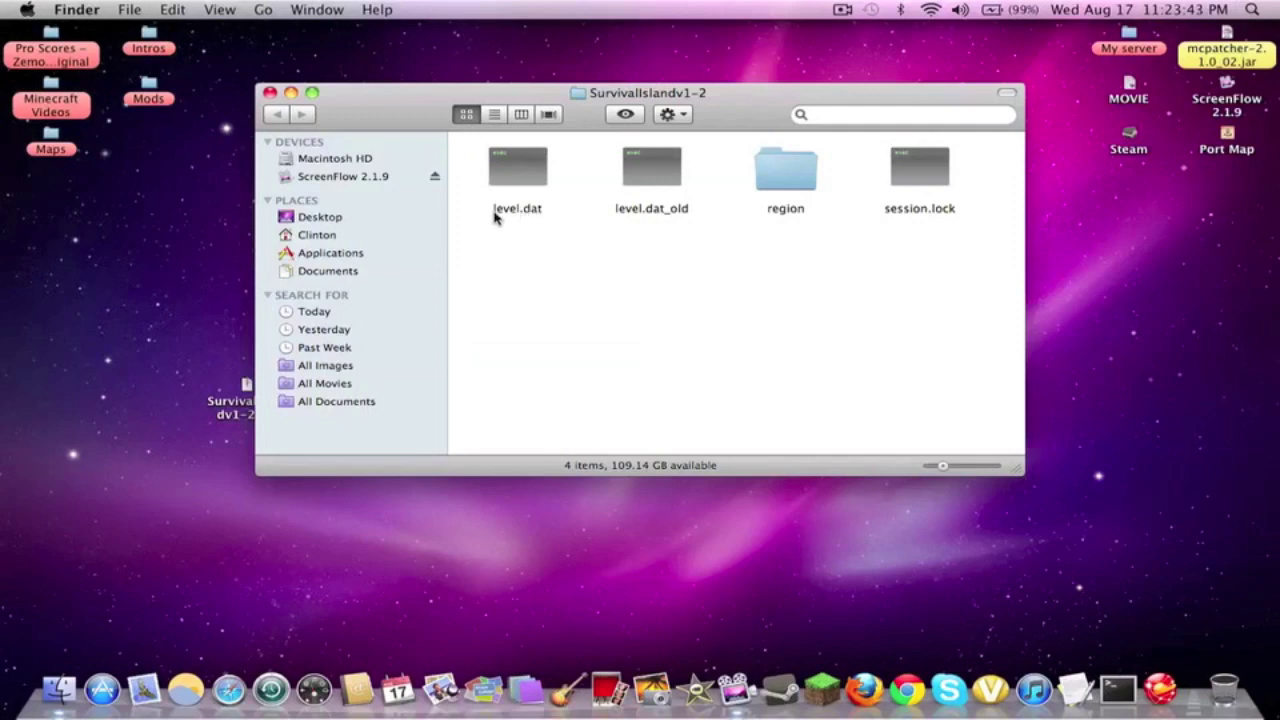
left_click_drag(503, 224, 954, 240)
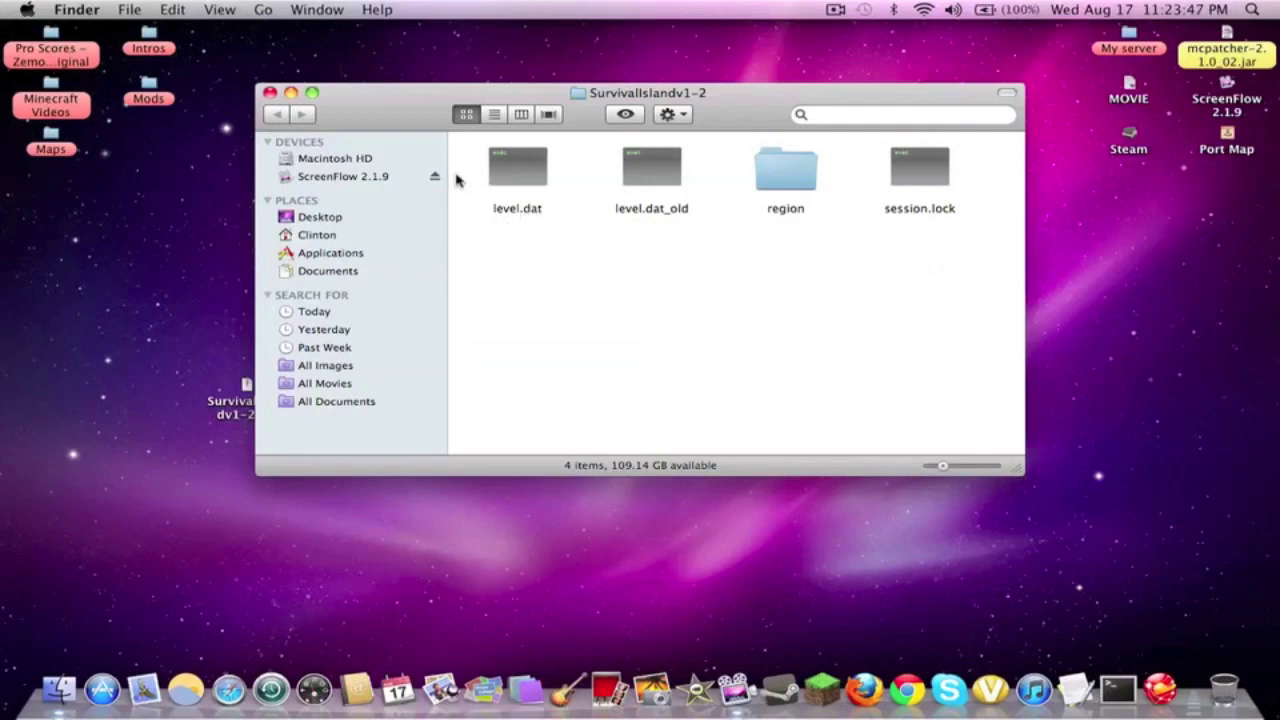
Browse from the home folder to Library/Application Support/minecraft/saves and open the Survival Islanddd world folder.
left_click(330, 217)
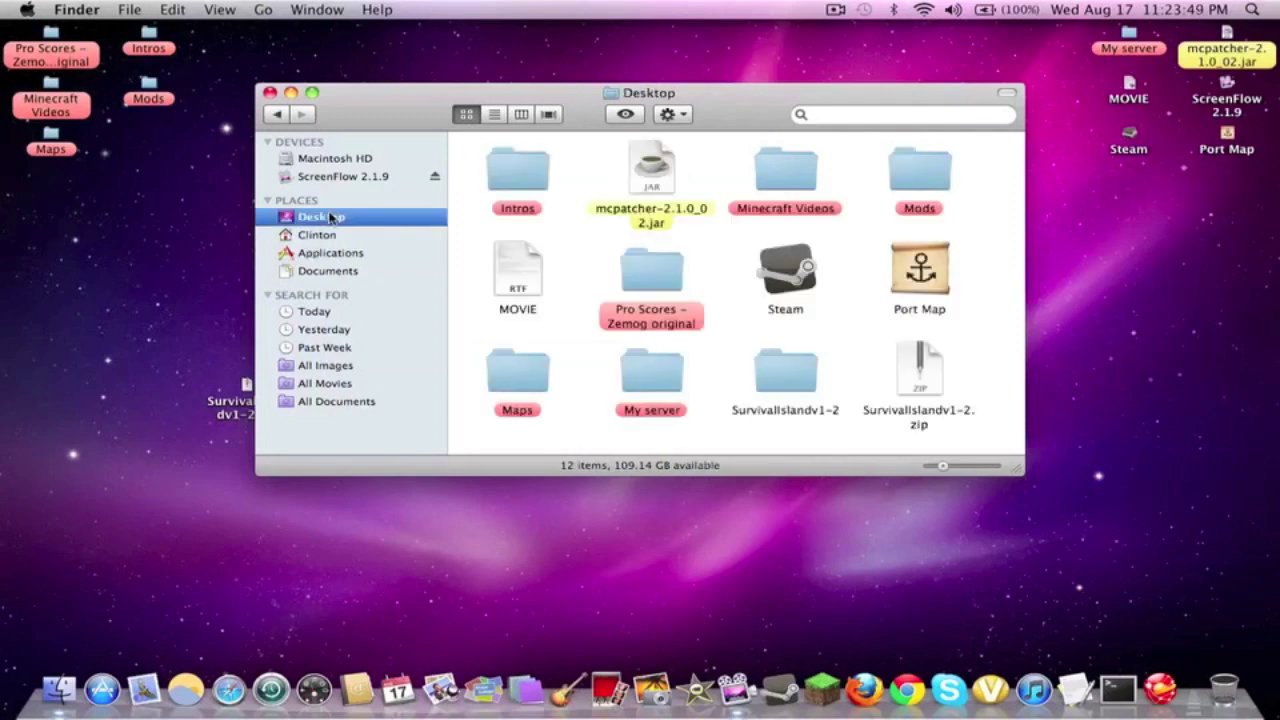
left_click(352, 254)
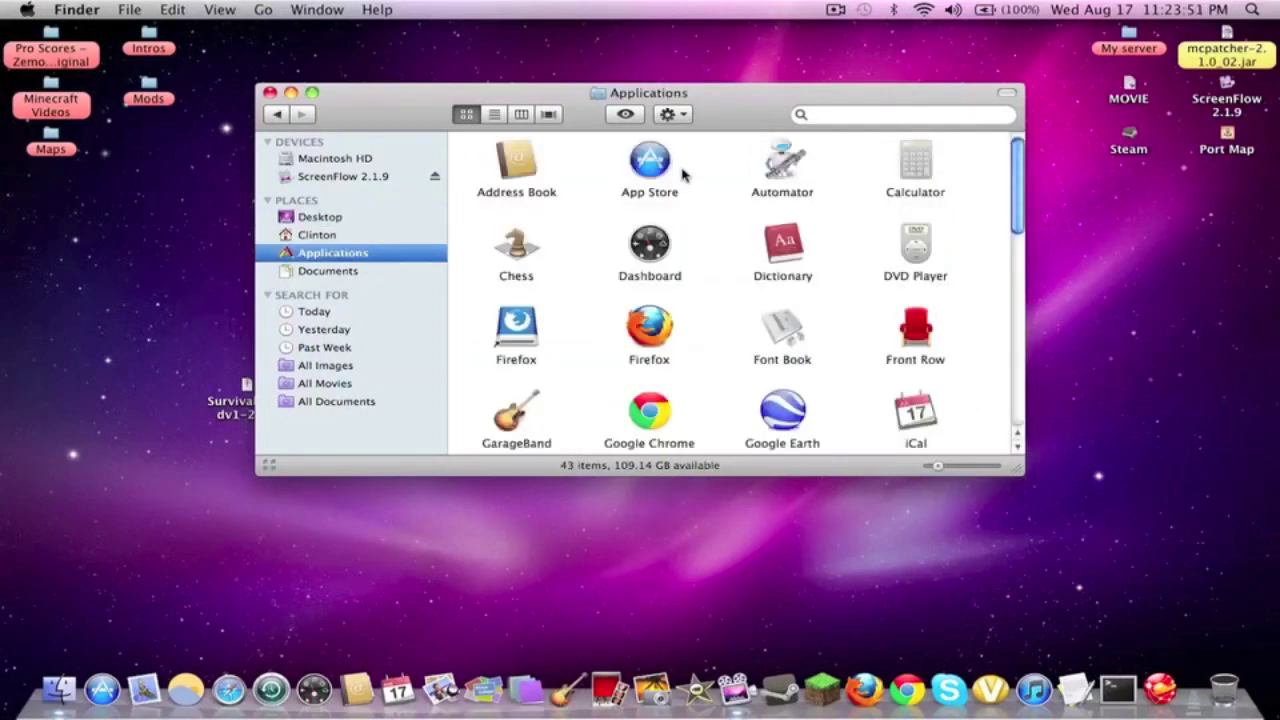
left_click(350, 270)
left_click(346, 236)
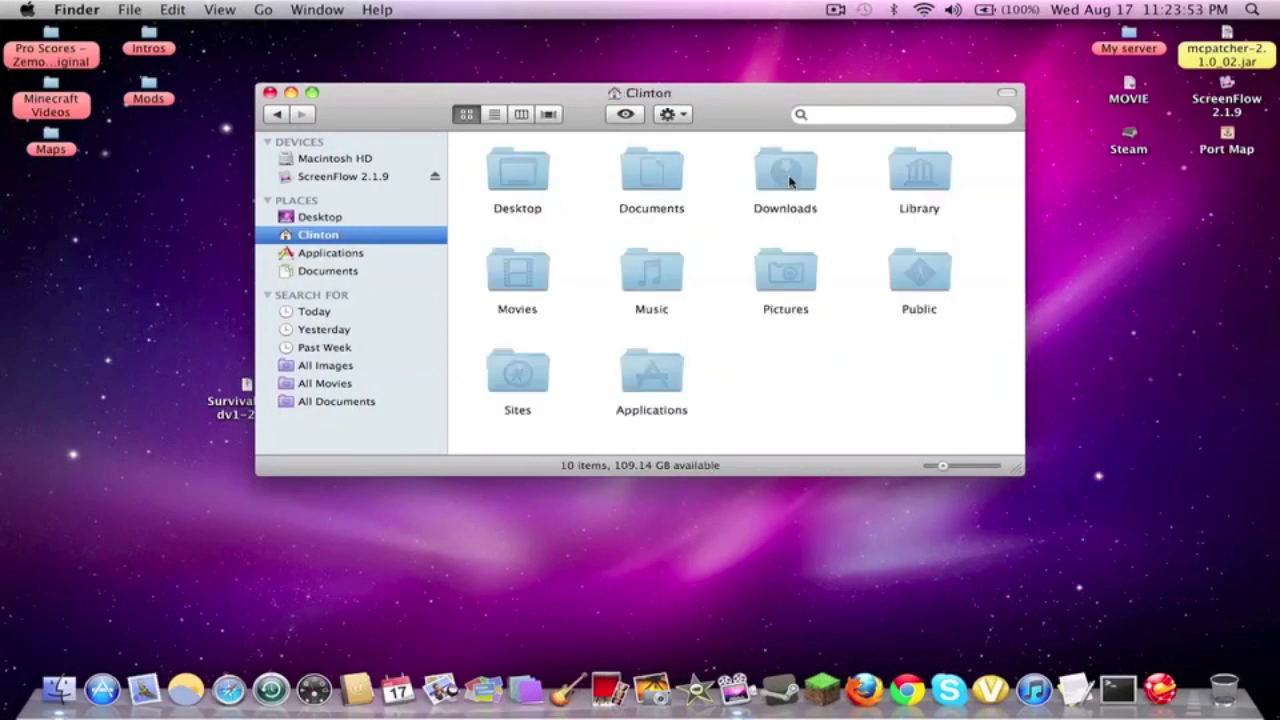
left_click(786, 173)
double_click(914, 177)
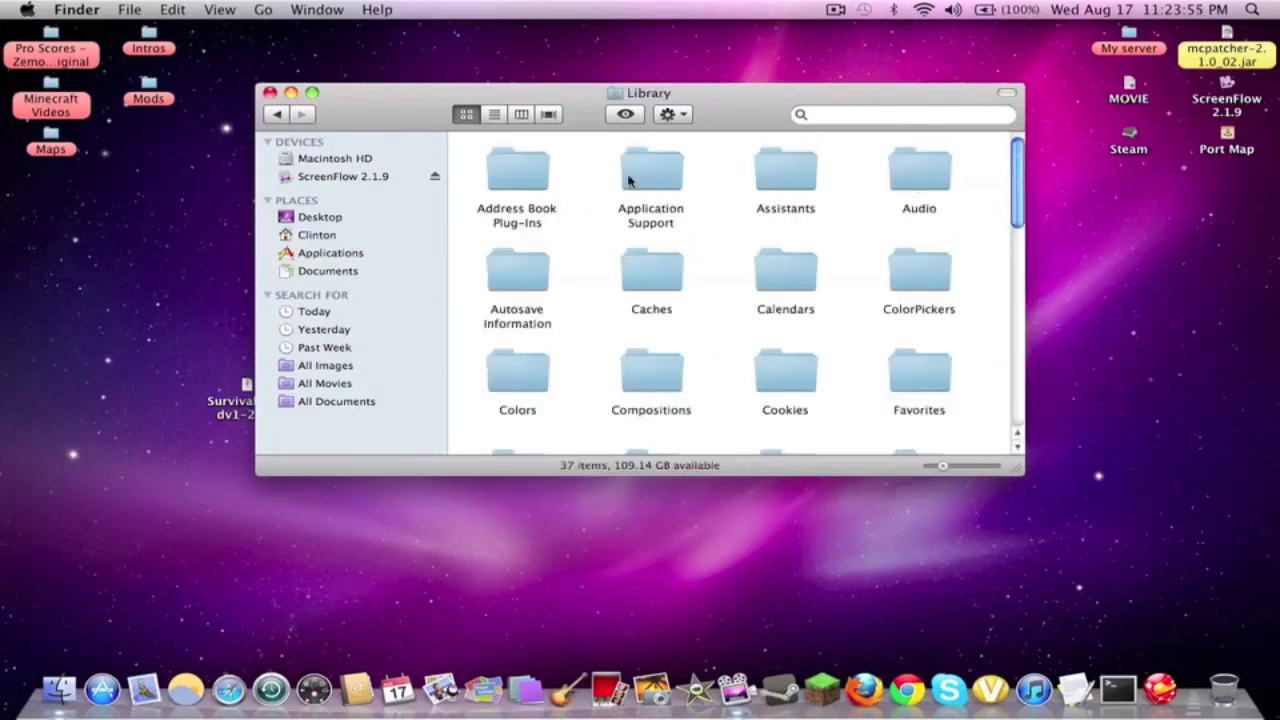
double_click(641, 180)
scroll(697, 232, "down", 5)
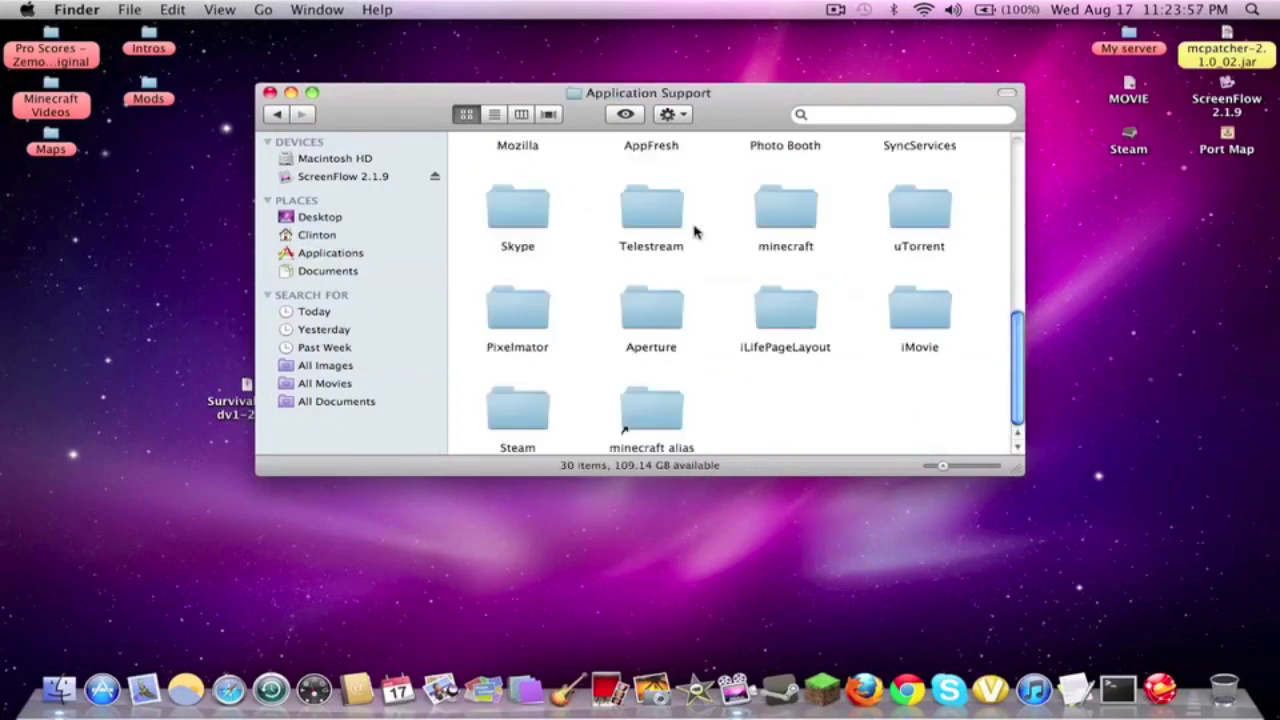
double_click(786, 224)
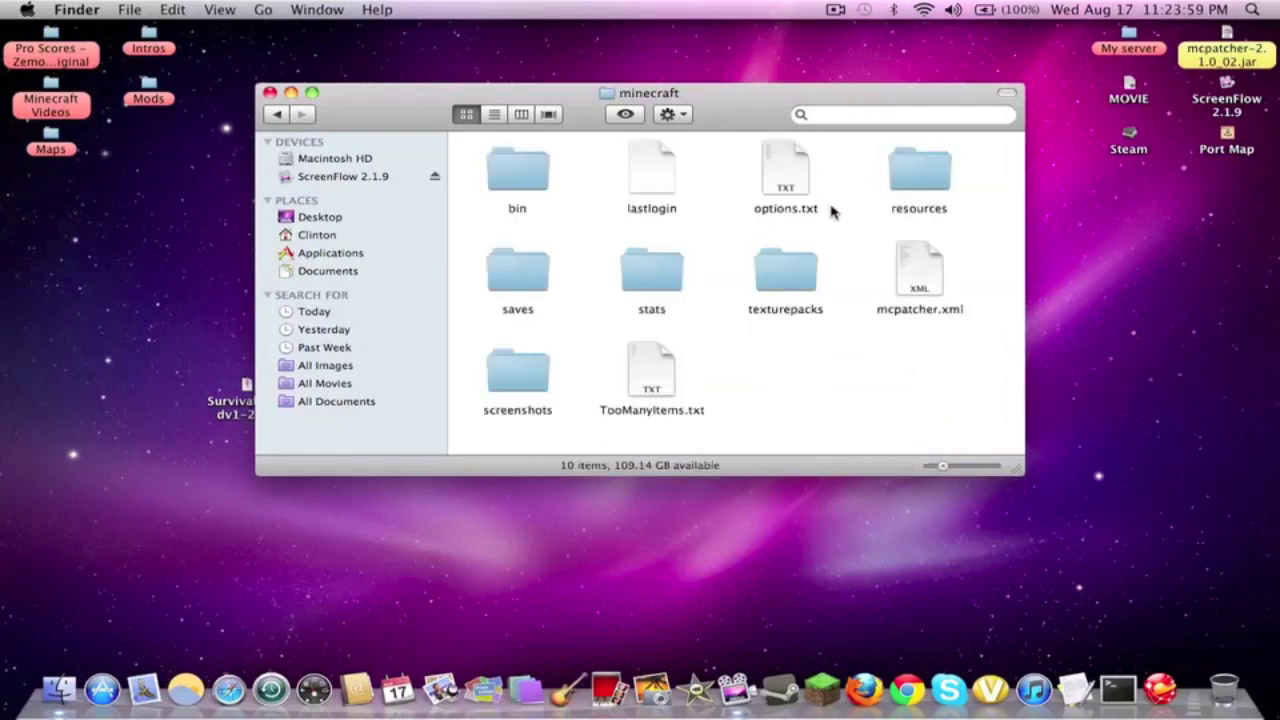
double_click(502, 256)
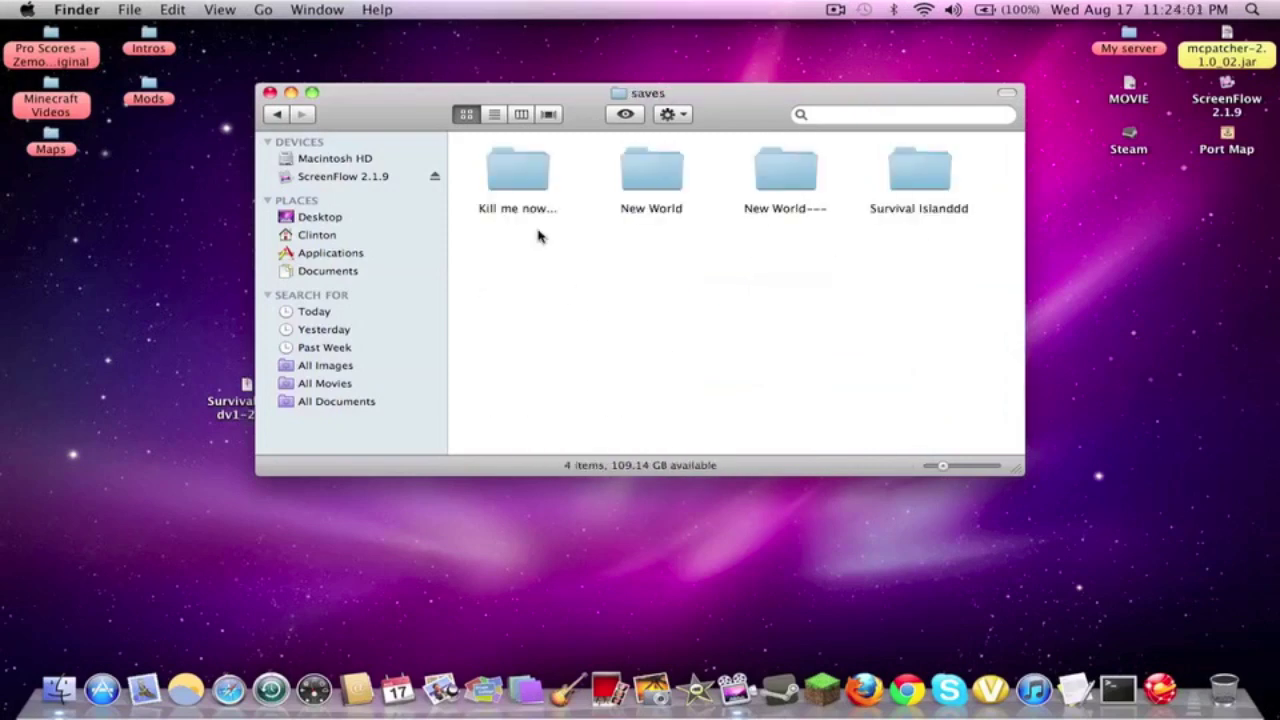
double_click(935, 170)
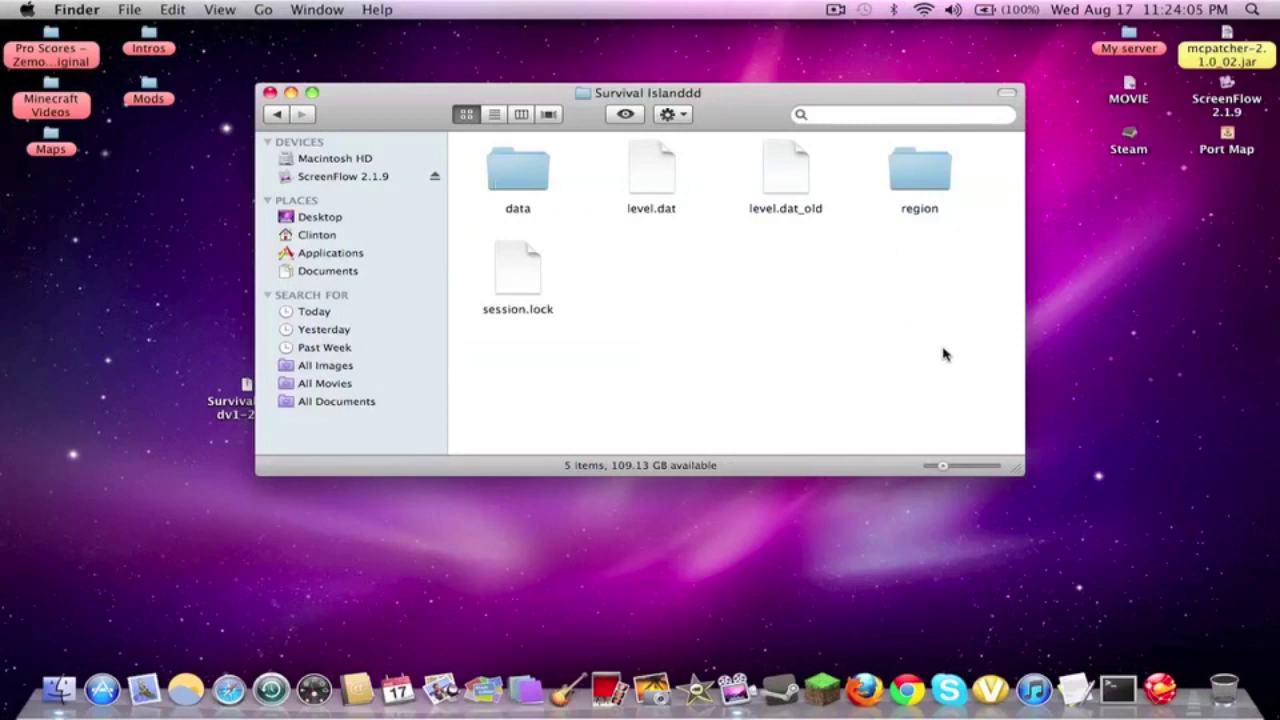
Open the extracted SurvivalIslandv1-2 folder in a second window and arrange it alongside the Survival Islanddd window.
left_click_drag(960, 356, 504, 165)
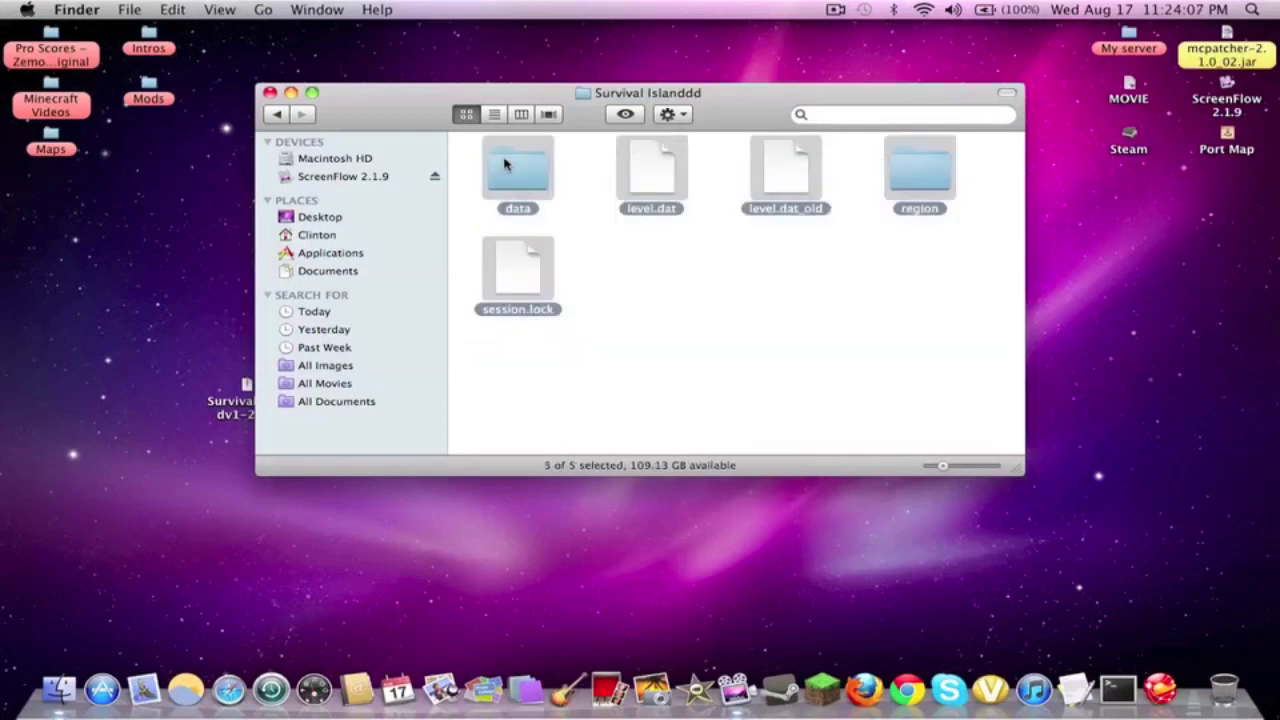
left_click_drag(406, 106, 173, 43)
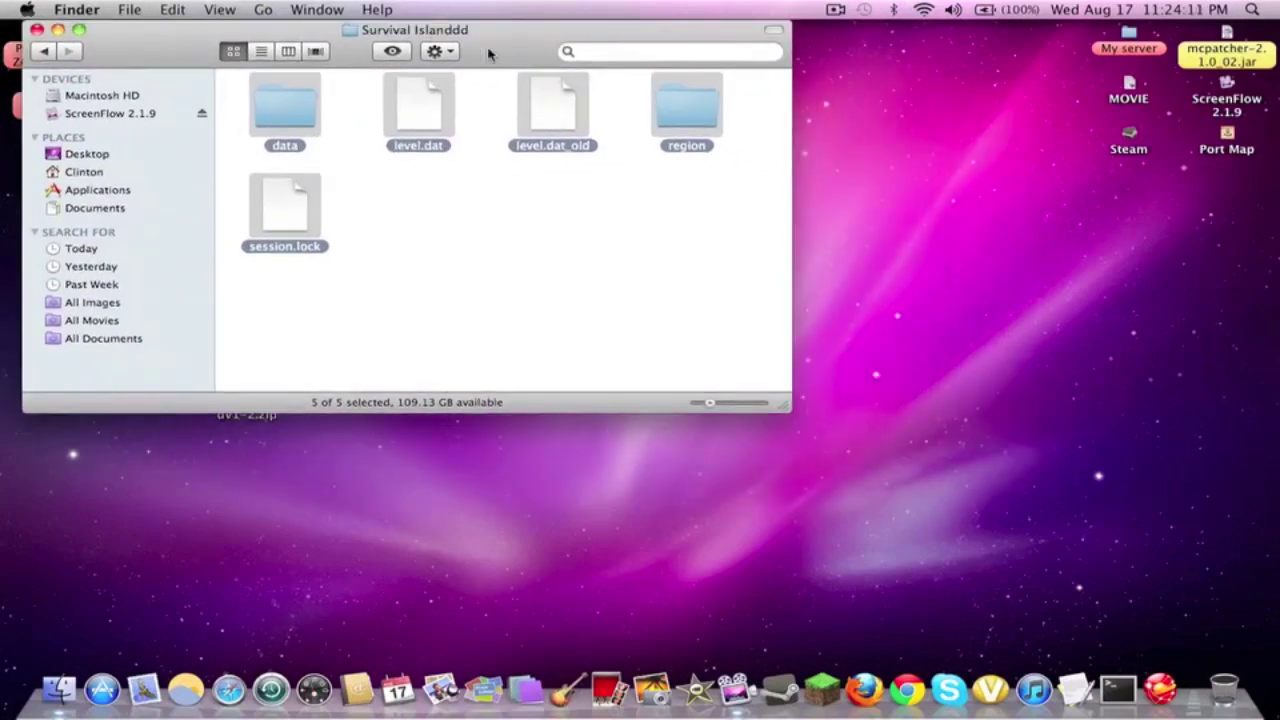
left_click_drag(488, 53, 888, 53)
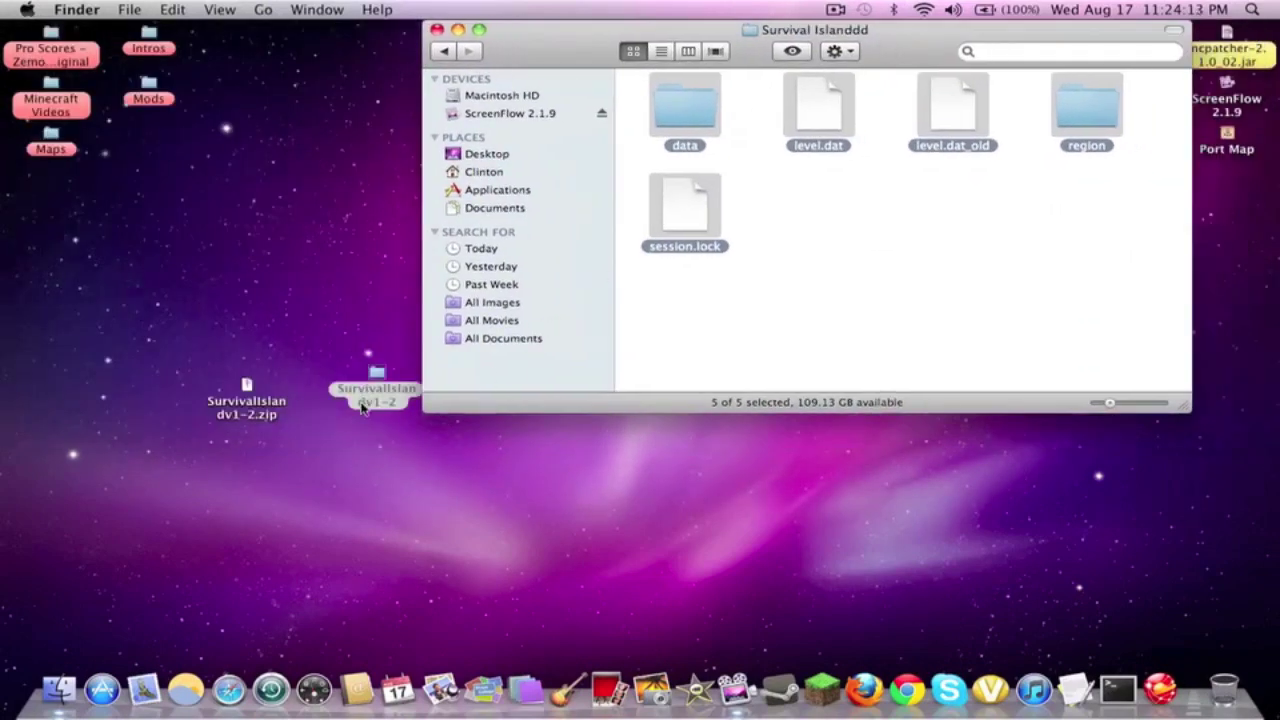
left_click_drag(362, 406, 243, 520)
double_click(243, 512)
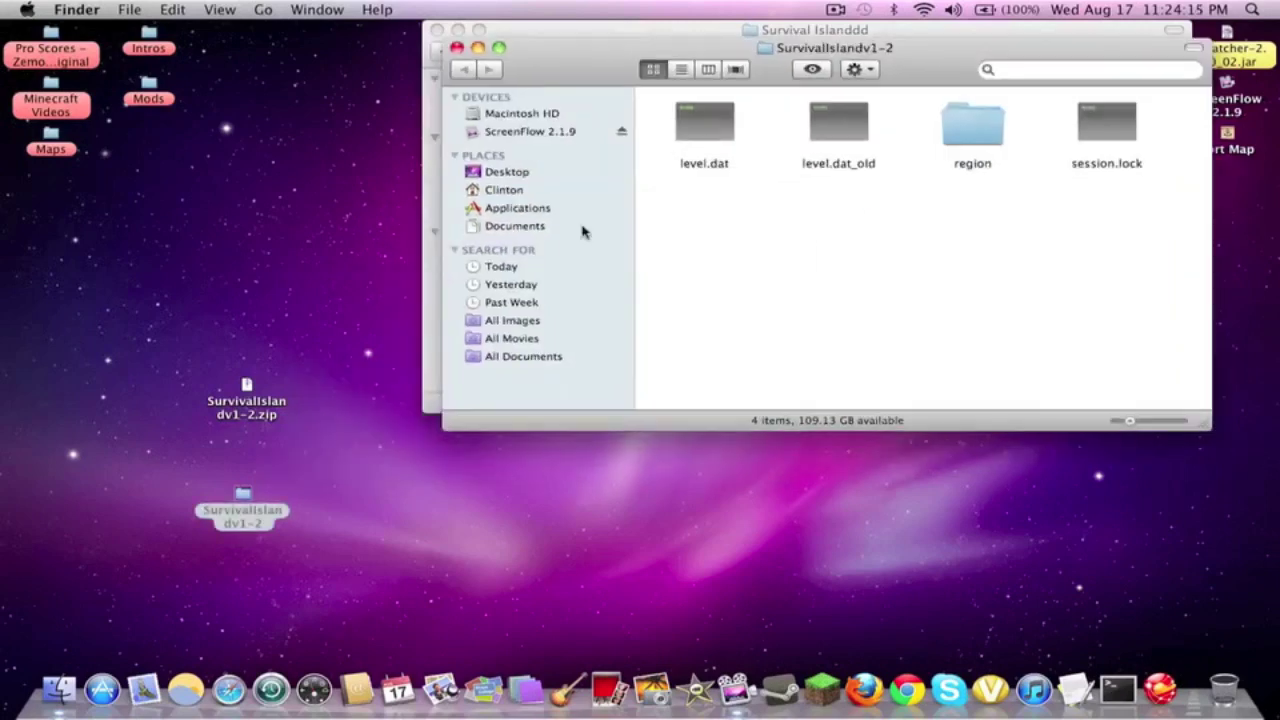
left_click_drag(770, 69, 488, 300)
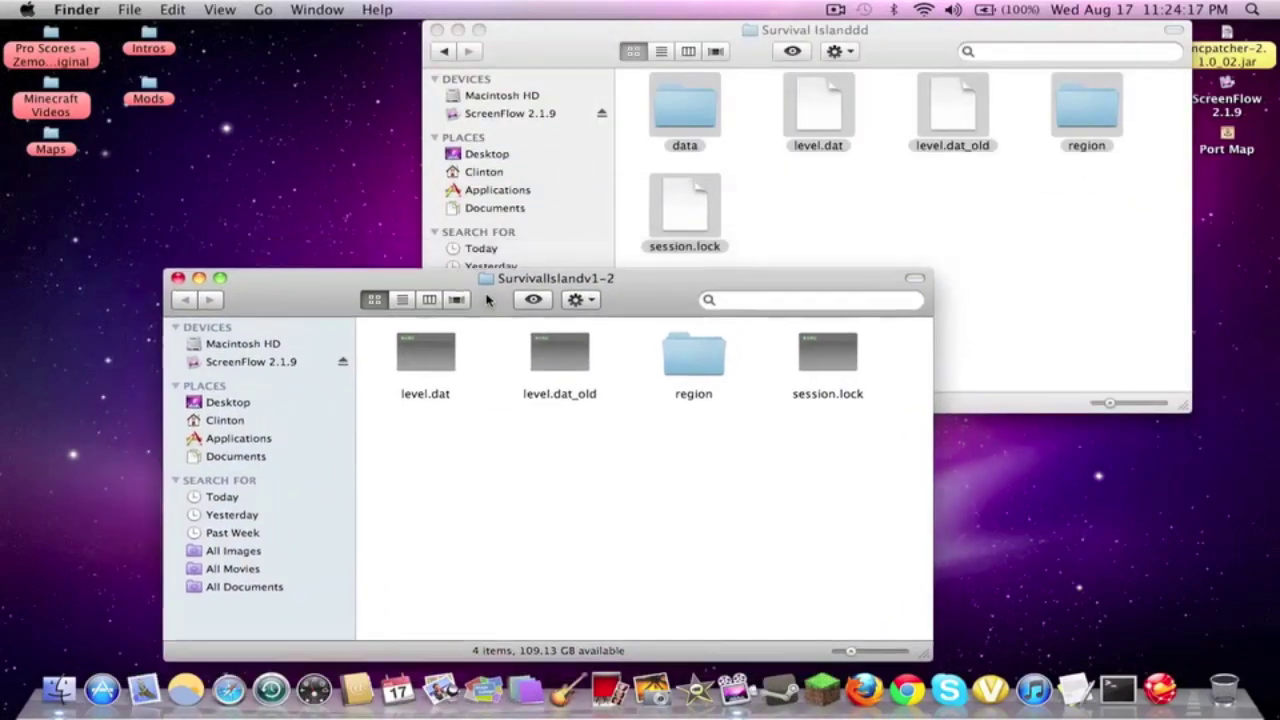
Copy all four items in the SurvivalIslandv1-2 folder, close its window and return to the Survival Islanddd folder.
left_click_drag(882, 524, 373, 361)
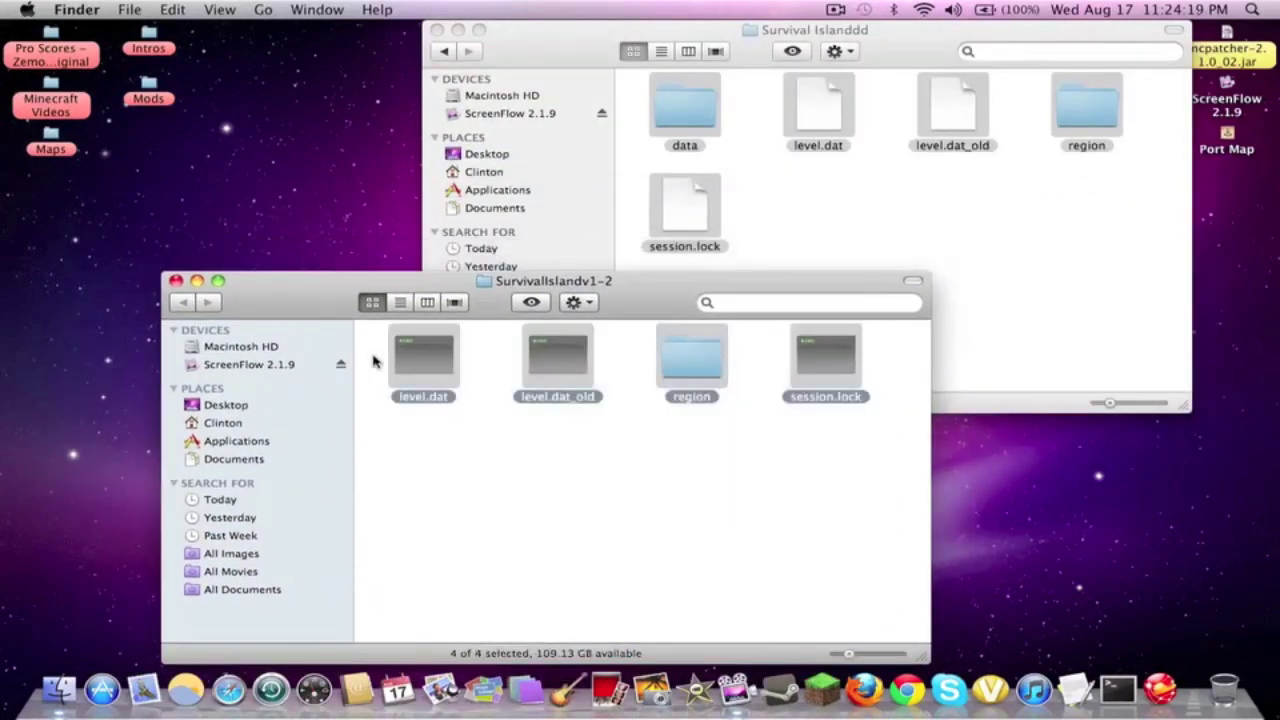
left_click(846, 229)
left_click(702, 500)
left_click(851, 498)
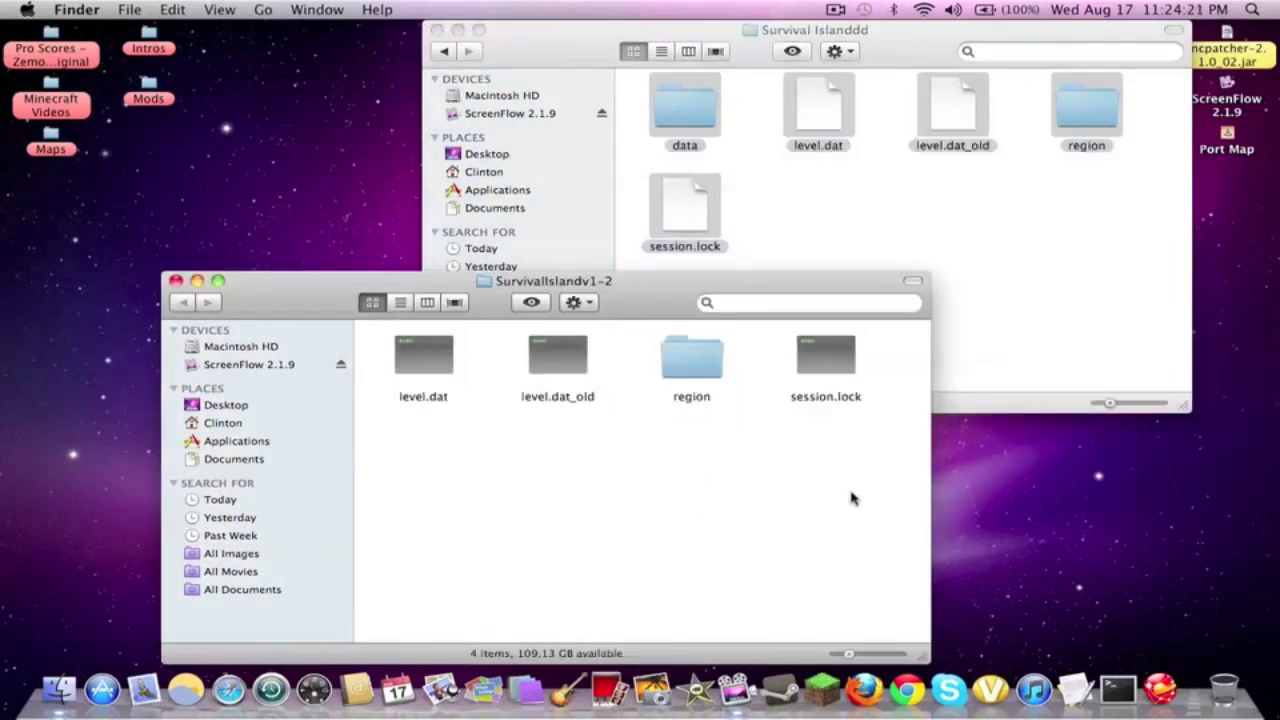
left_click_drag(851, 498, 360, 356)
right_click(432, 372)
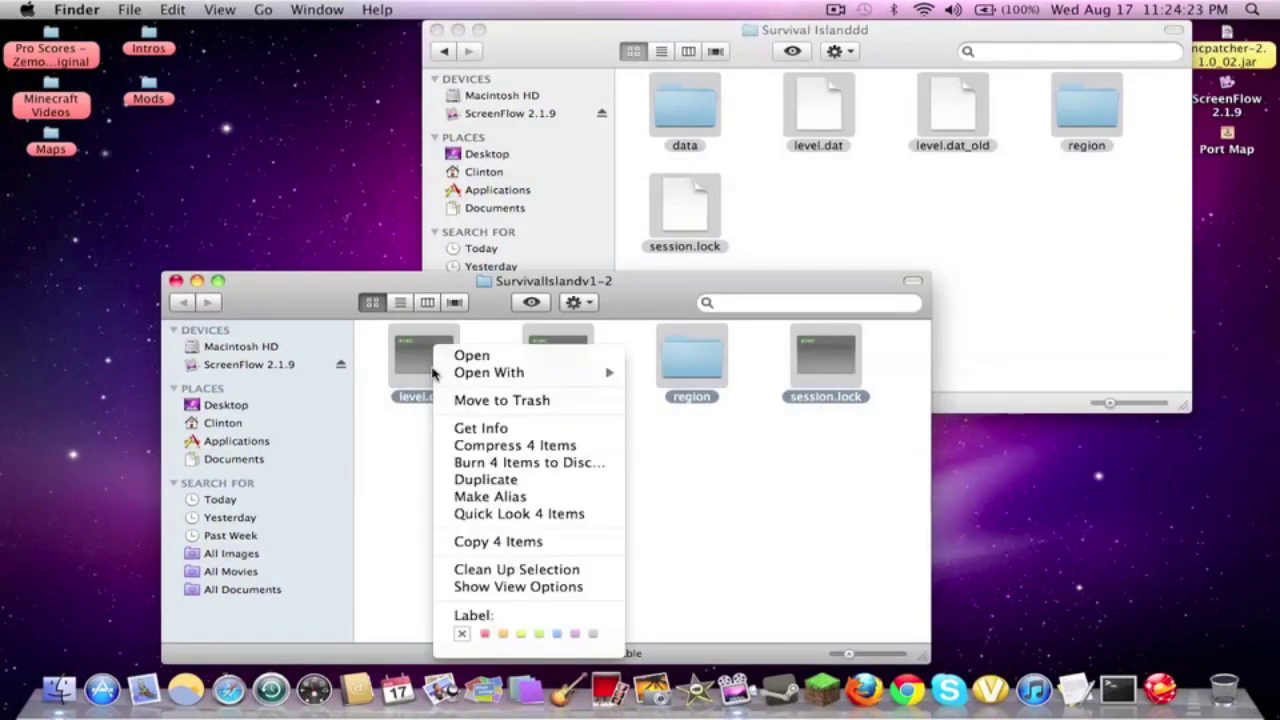
left_click(527, 543)
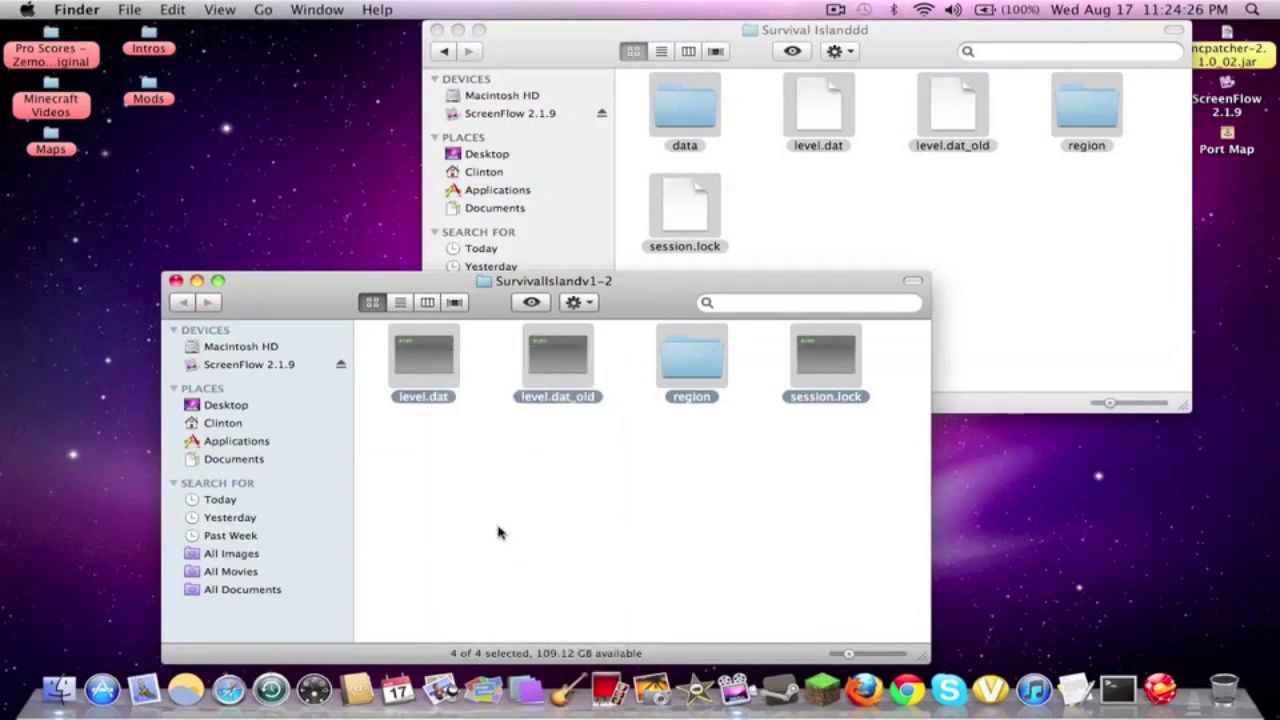
left_click(176, 281)
left_click(820, 287)
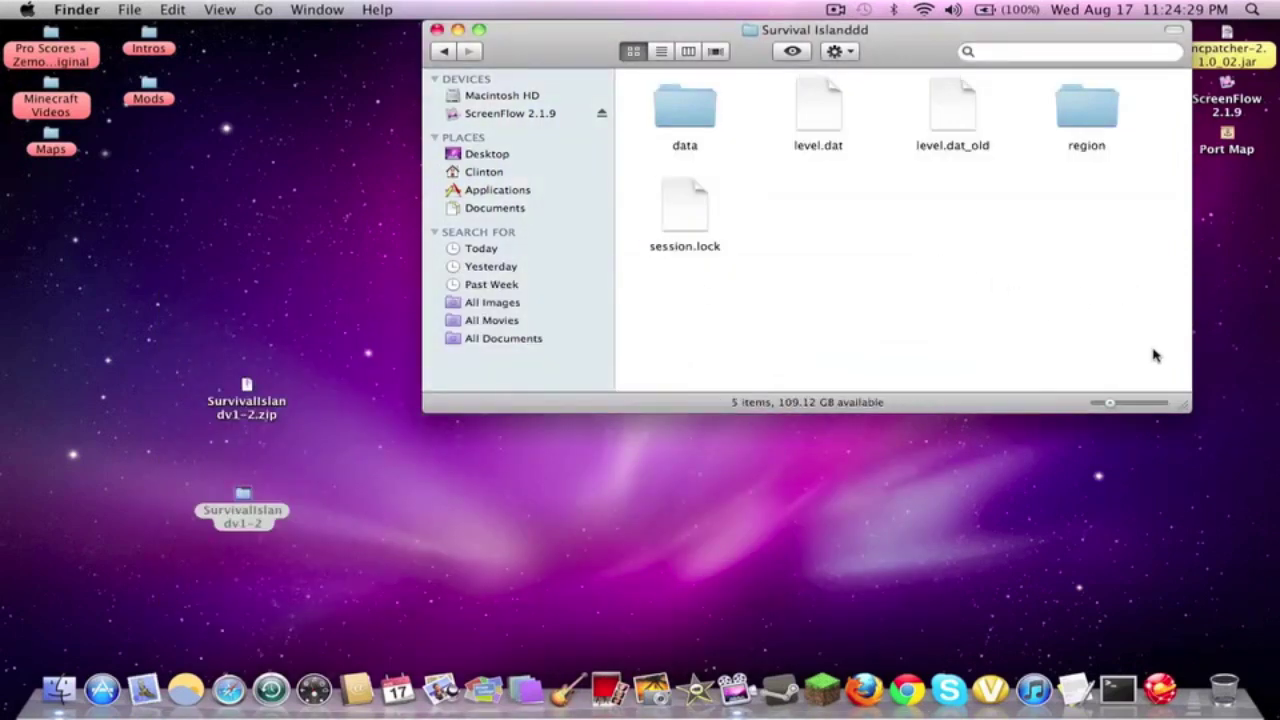
Paste the copied map items into the Survival Islanddd folder, replacing the existing level.dat, level.dat_old and session.lock.
left_click_drag(1153, 355, 702, 114)
right_click(893, 277)
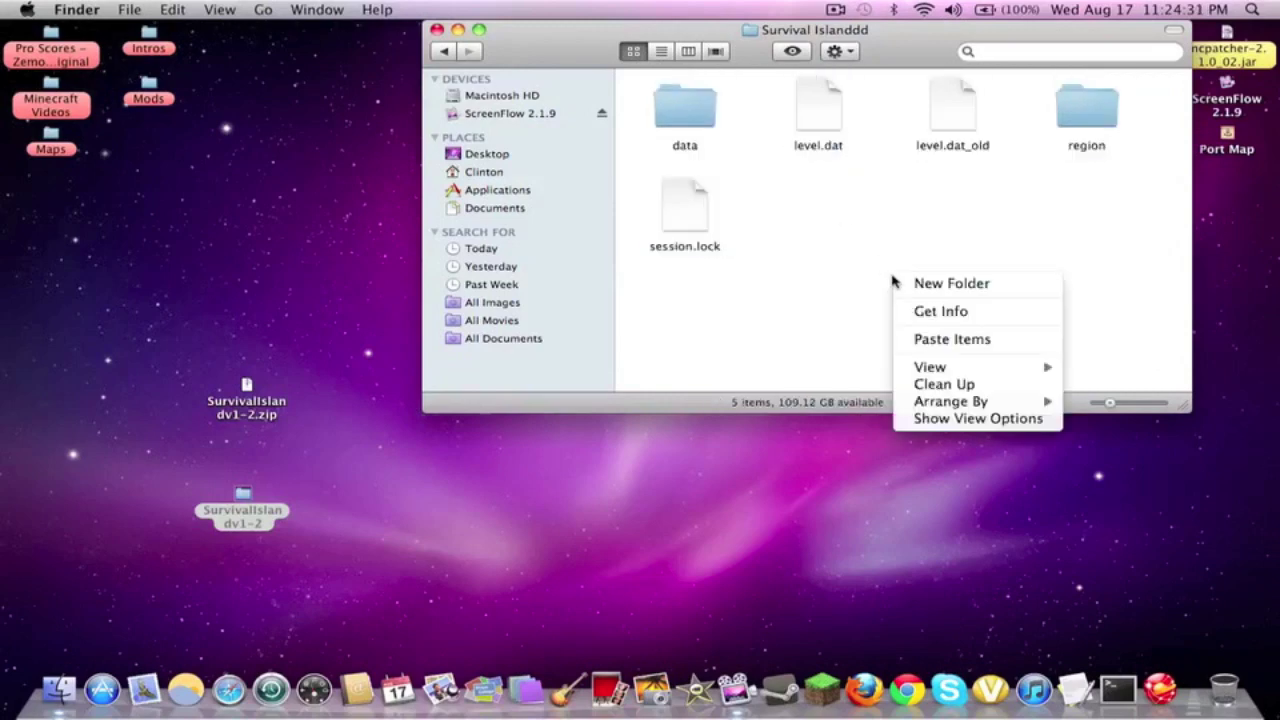
left_click(972, 339)
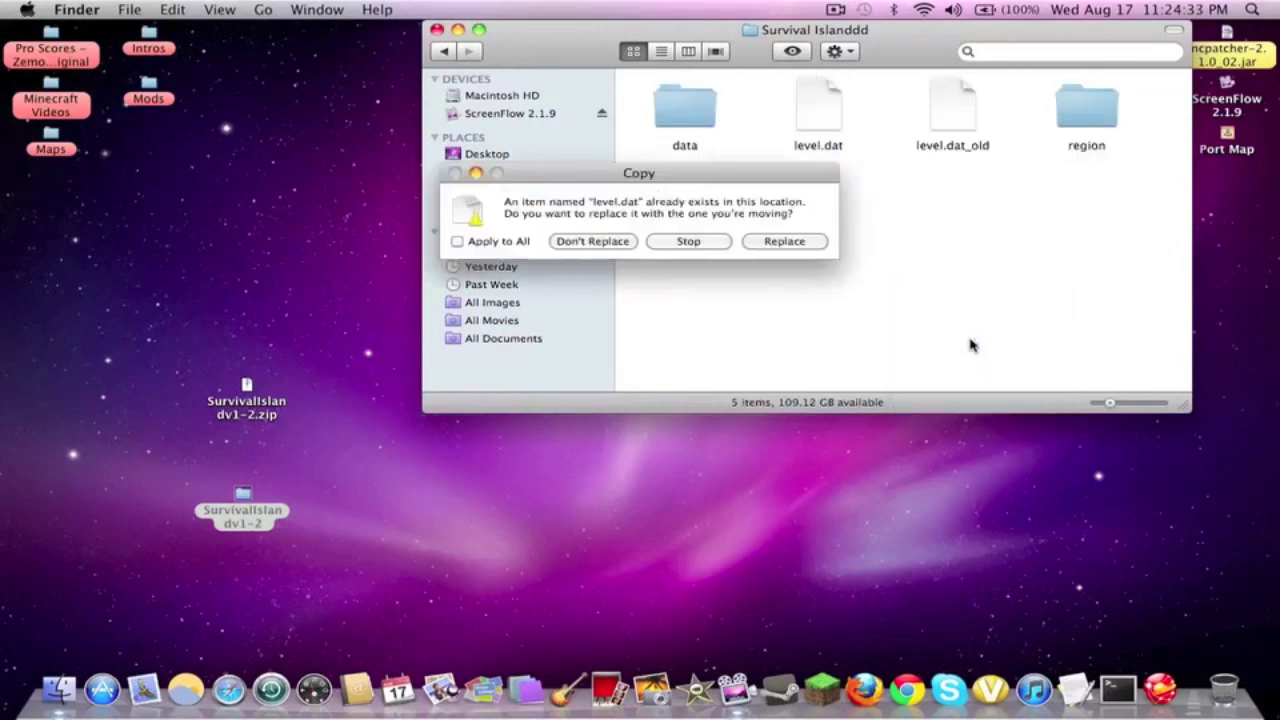
left_click(783, 245)
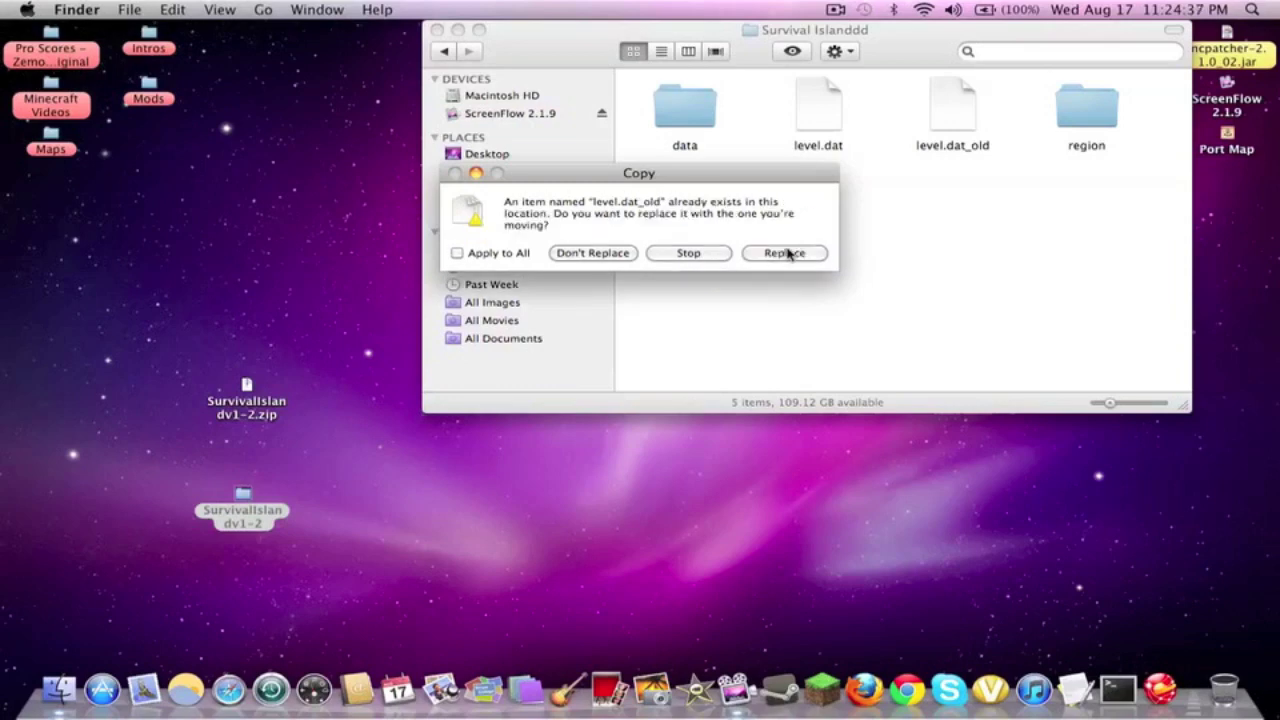
left_click(789, 253)
left_click(783, 244)
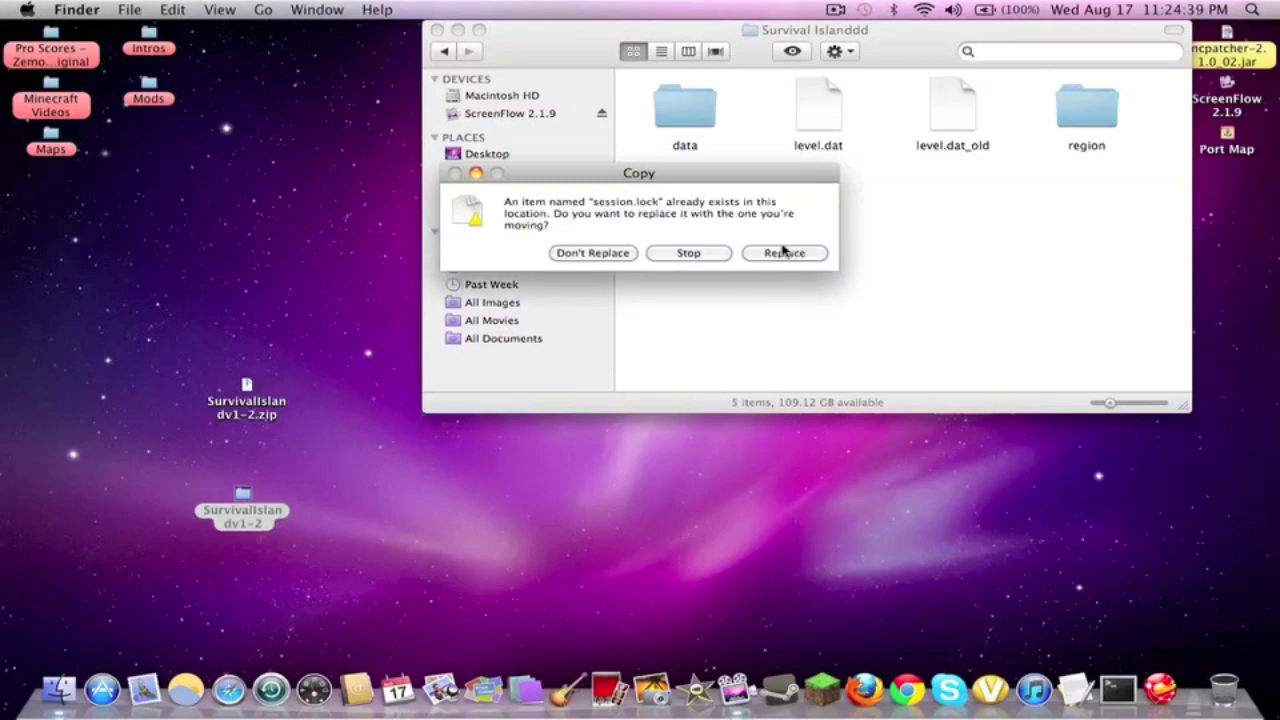
left_click(782, 245)
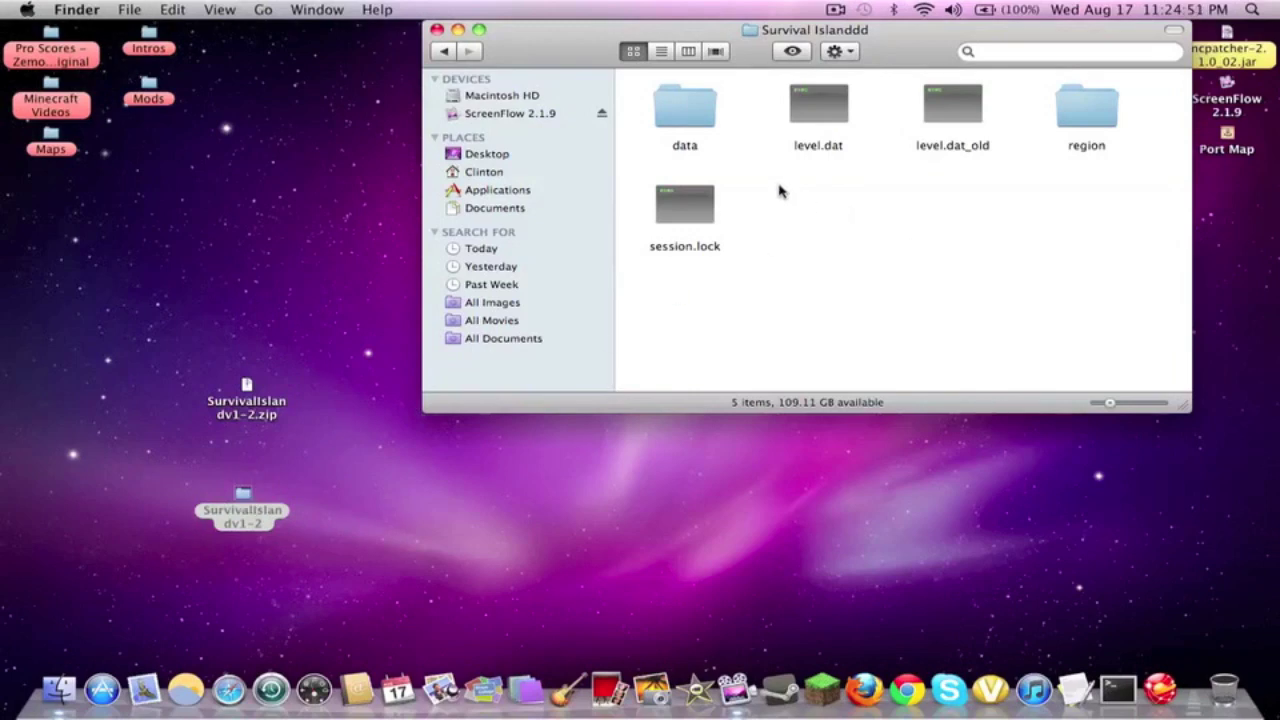
Go back from the Survival Islanddd folder to the saves folder, check the world folder there and close the Finder window.
left_click_drag(777, 186, 995, 259)
left_click(443, 51)
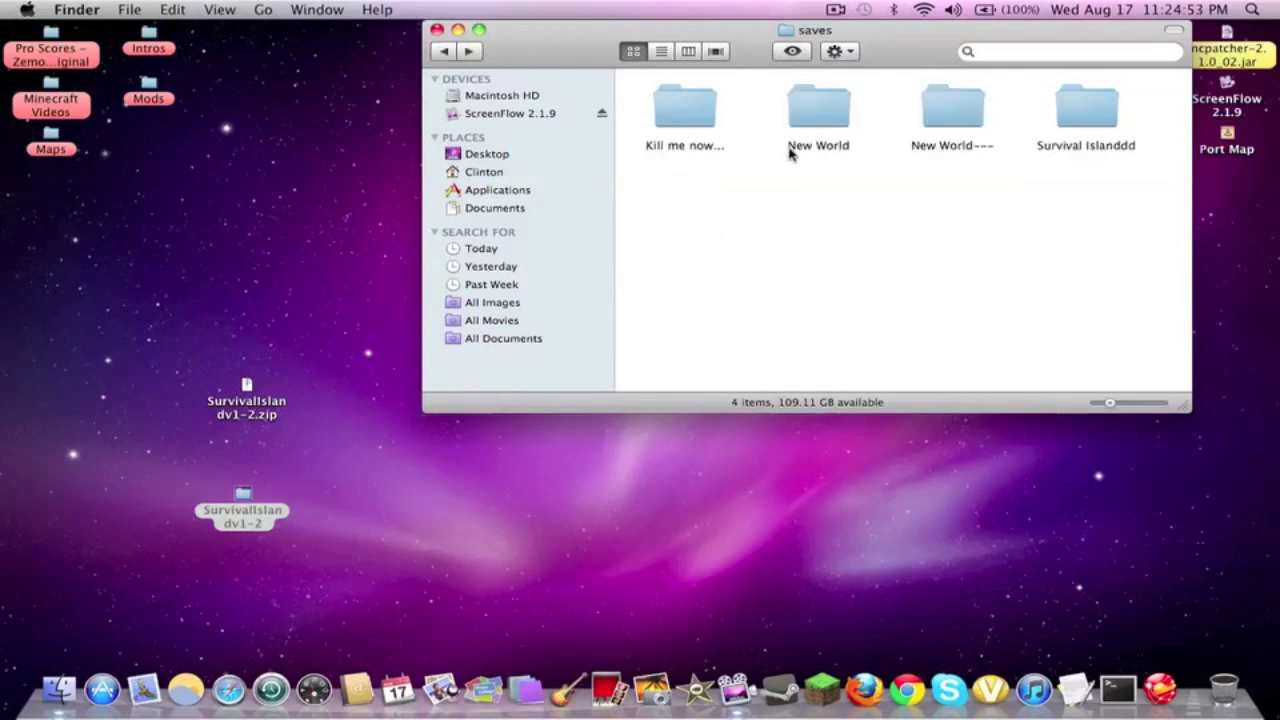
left_click_drag(1142, 182, 1035, 88)
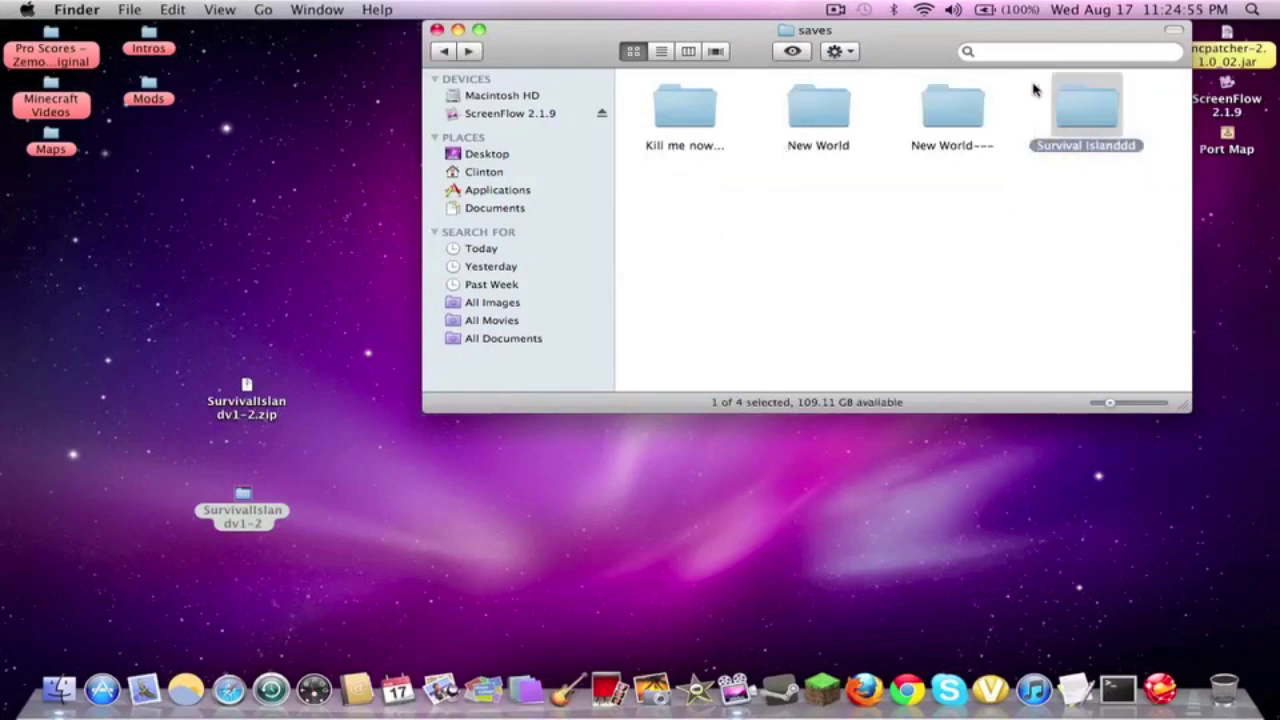
left_click(1124, 268)
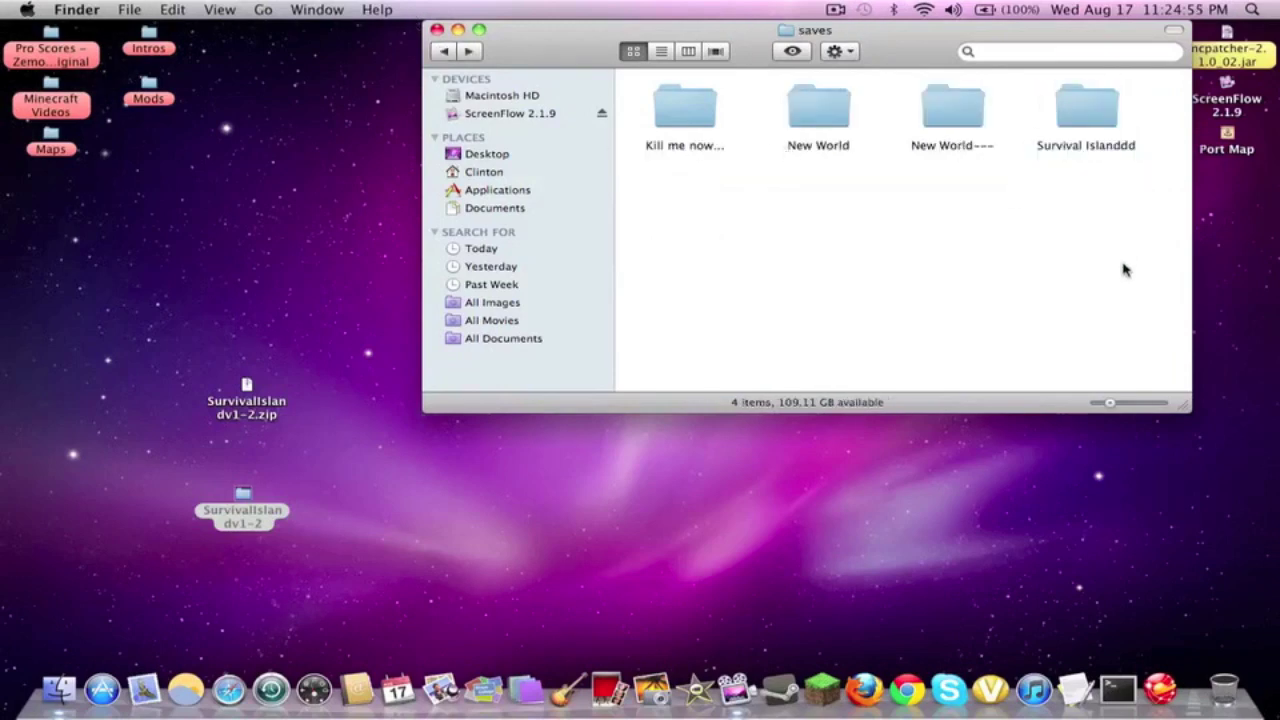
left_click(443, 51)
left_click(437, 29)
left_click(389, 145)
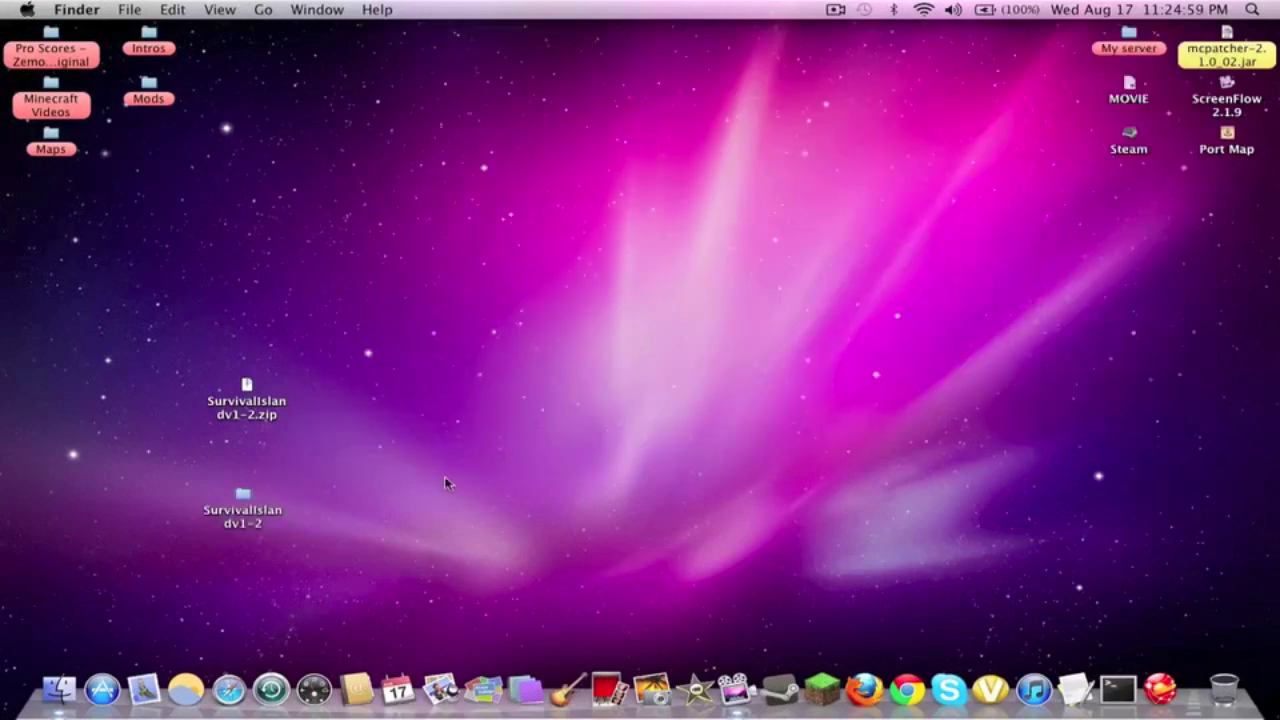
Launch Minecraft, log in with the remembered account and play the singleplayer world stored in the Survival Islanddd folder.
left_click(826, 680)
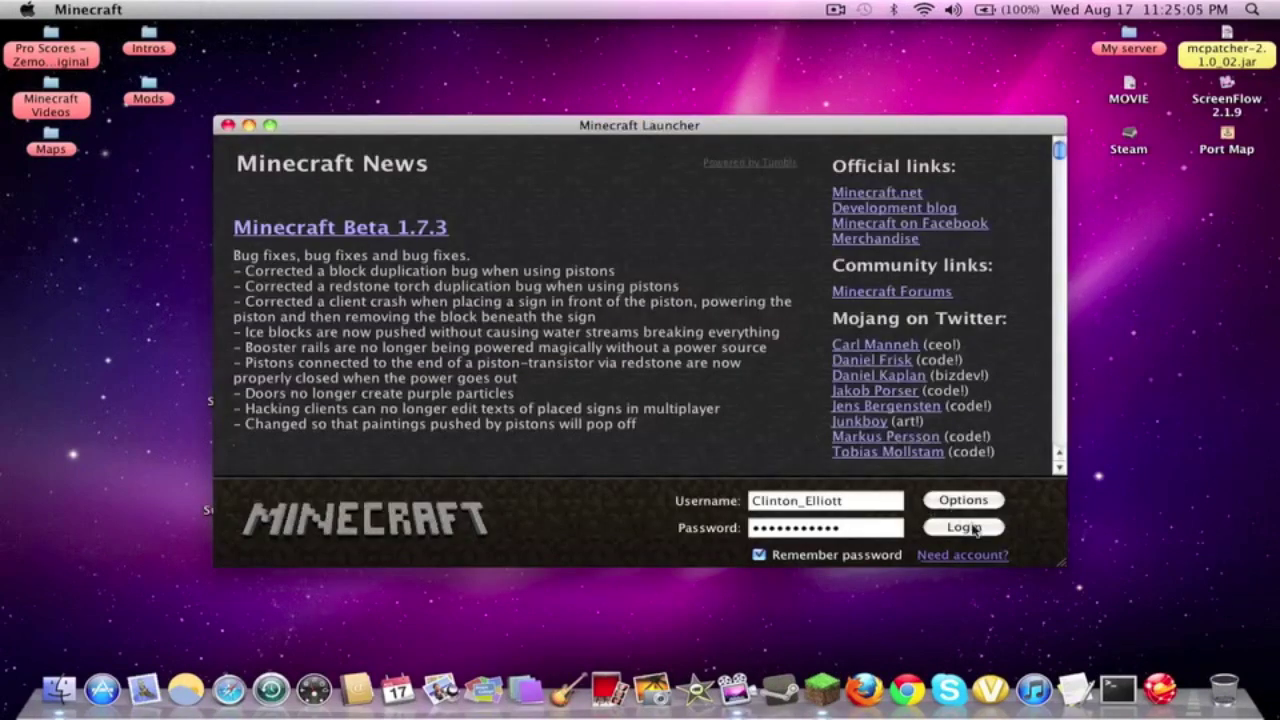
left_click(971, 529)
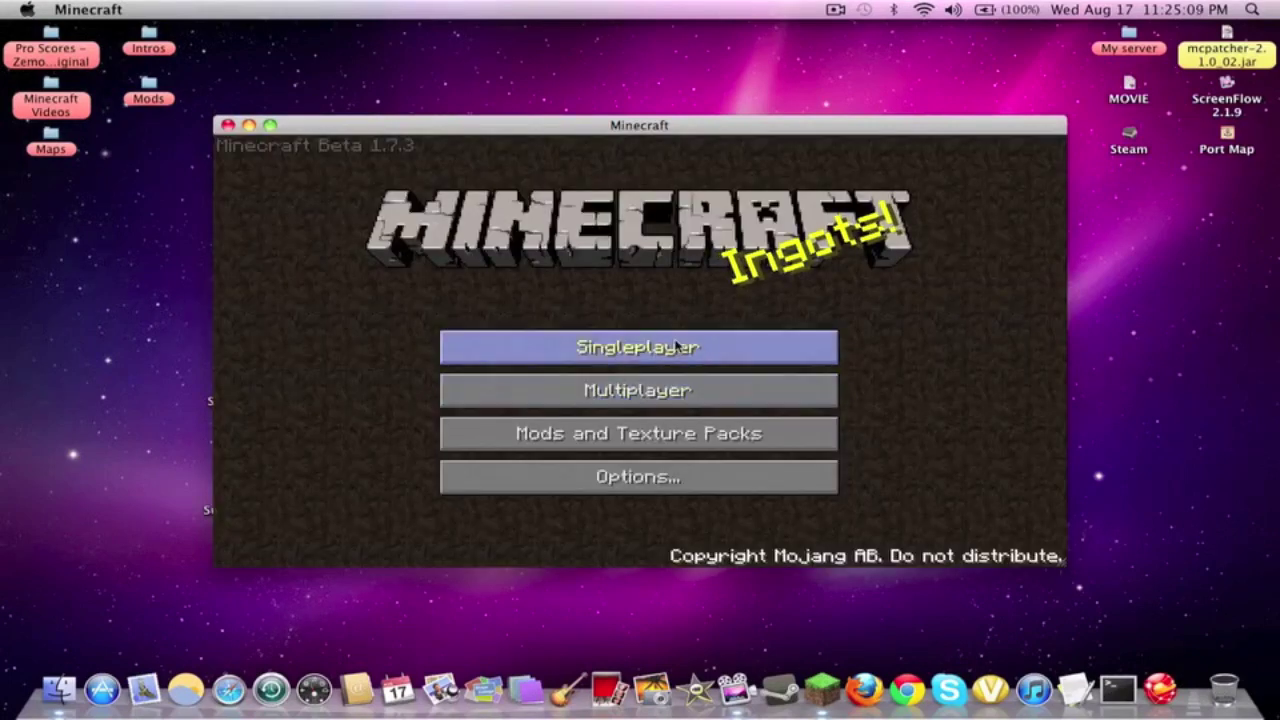
left_click(662, 346)
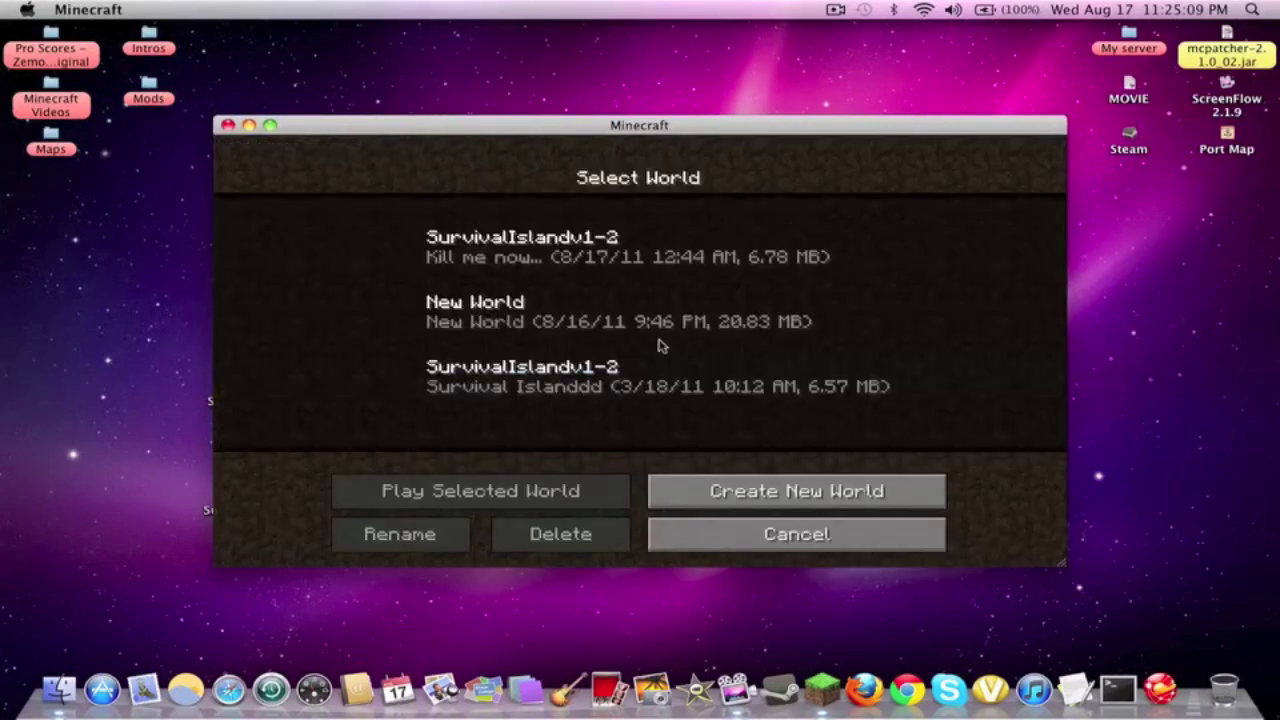
left_click(530, 390)
left_click(600, 492)
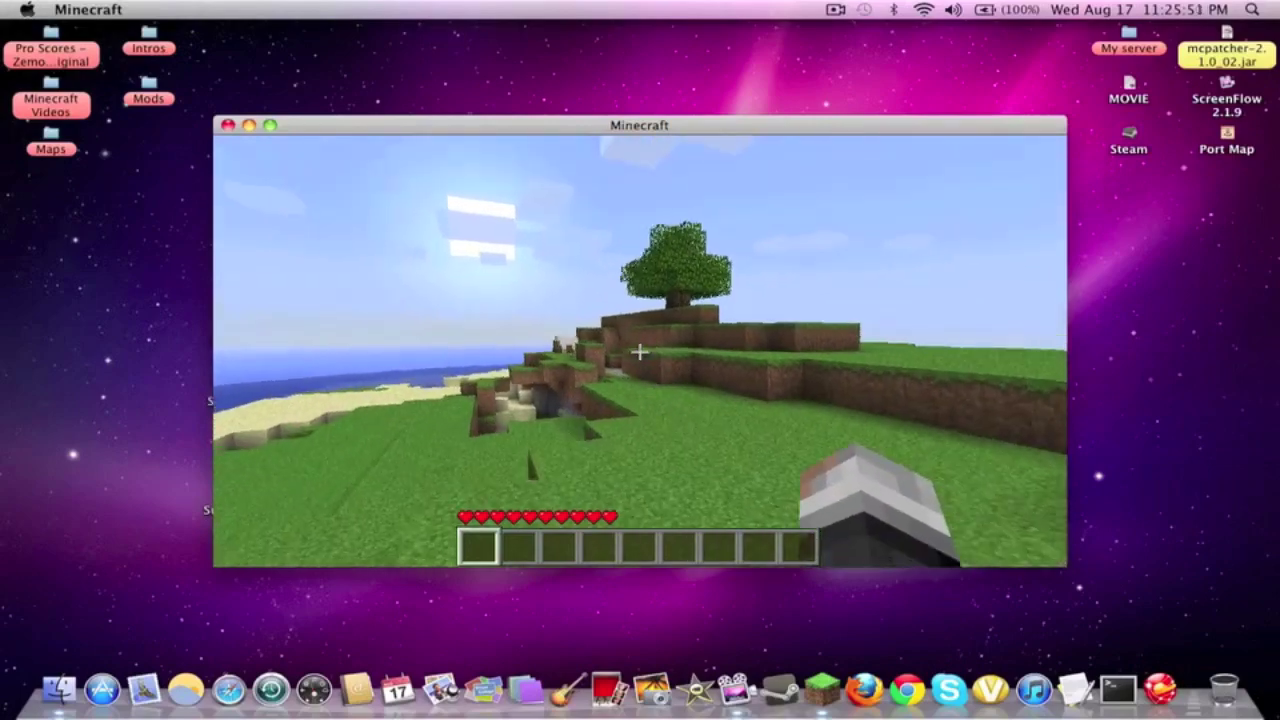
Hit the sheep at the island's shore, swim out to it and collect a white wool block.
left_click(640, 351)
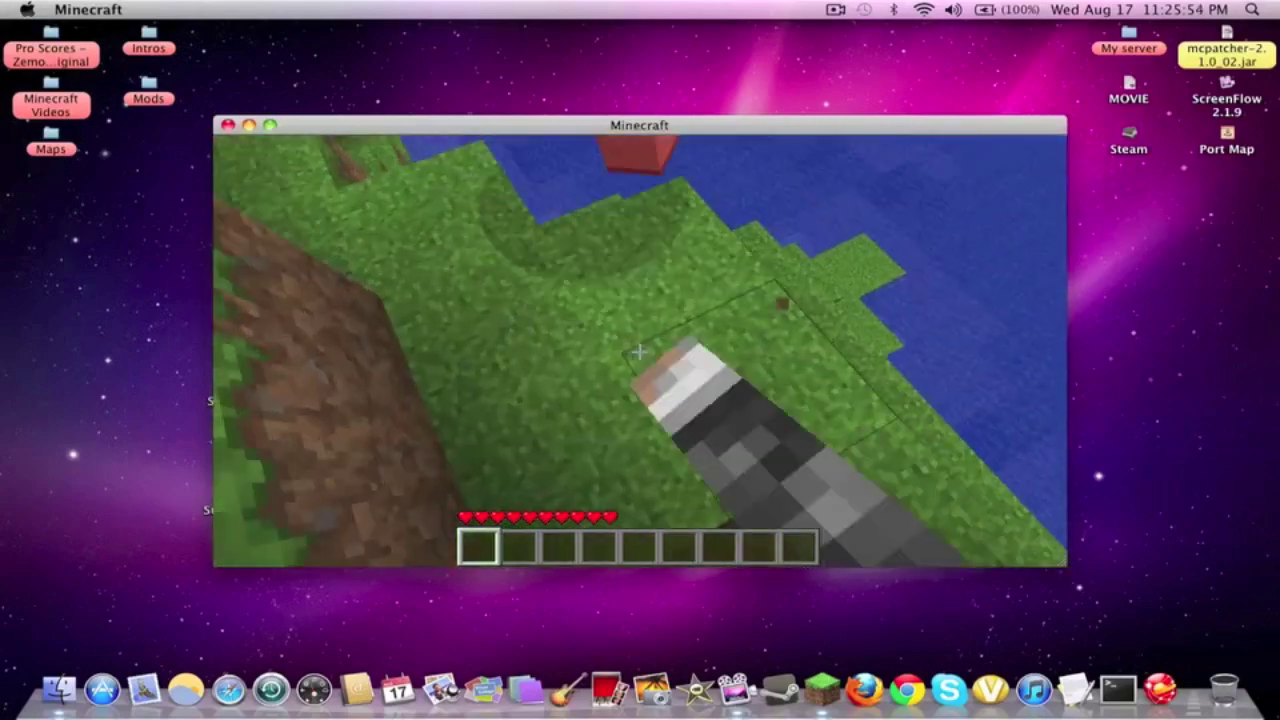
left_click(640, 351)
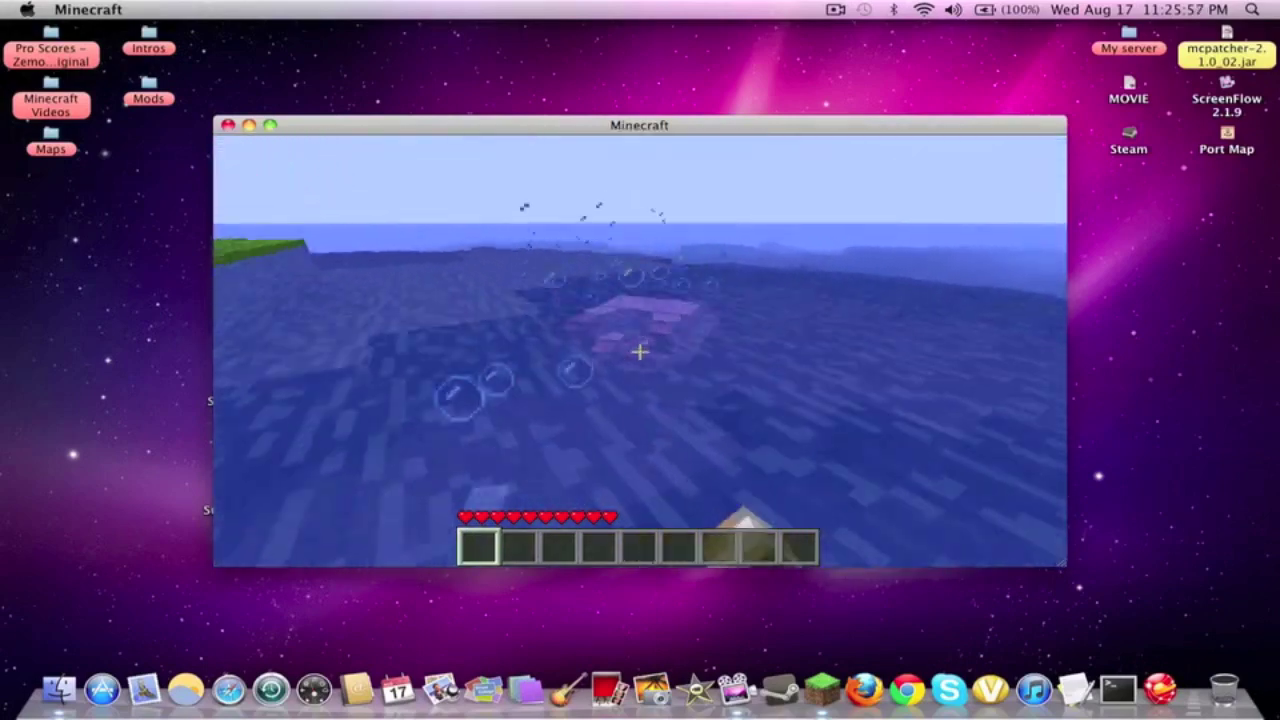
key("space")
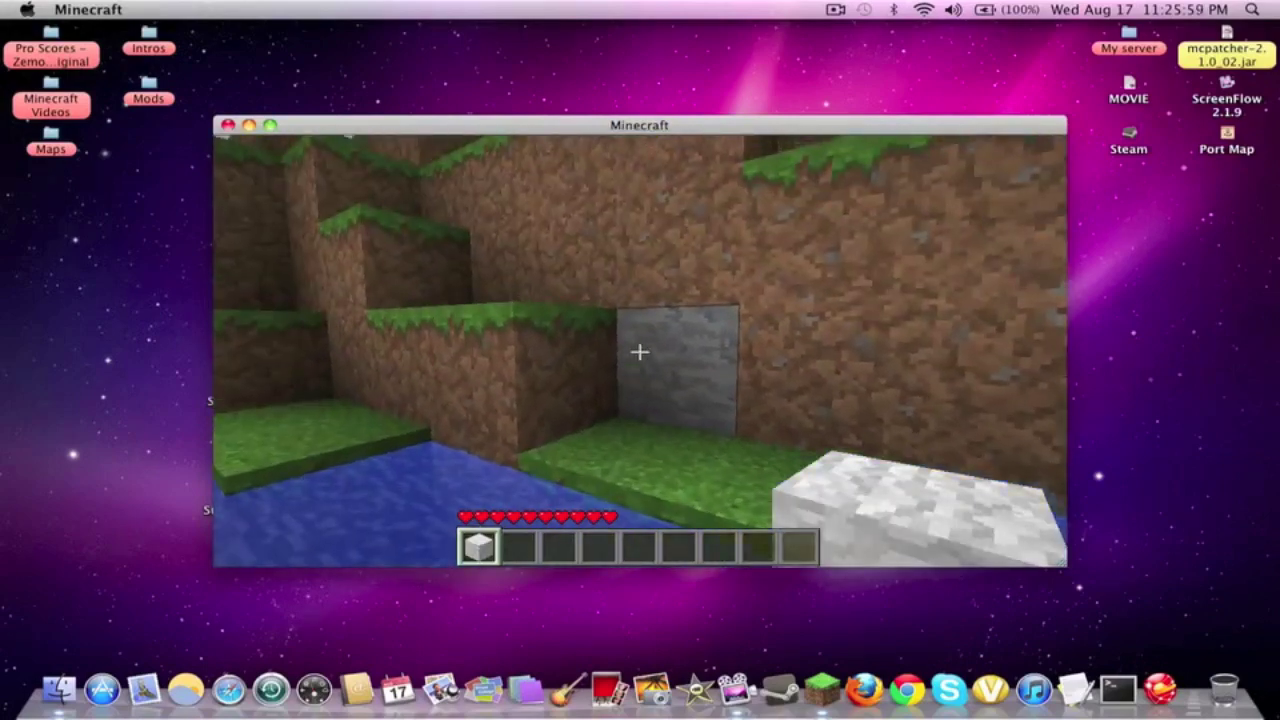